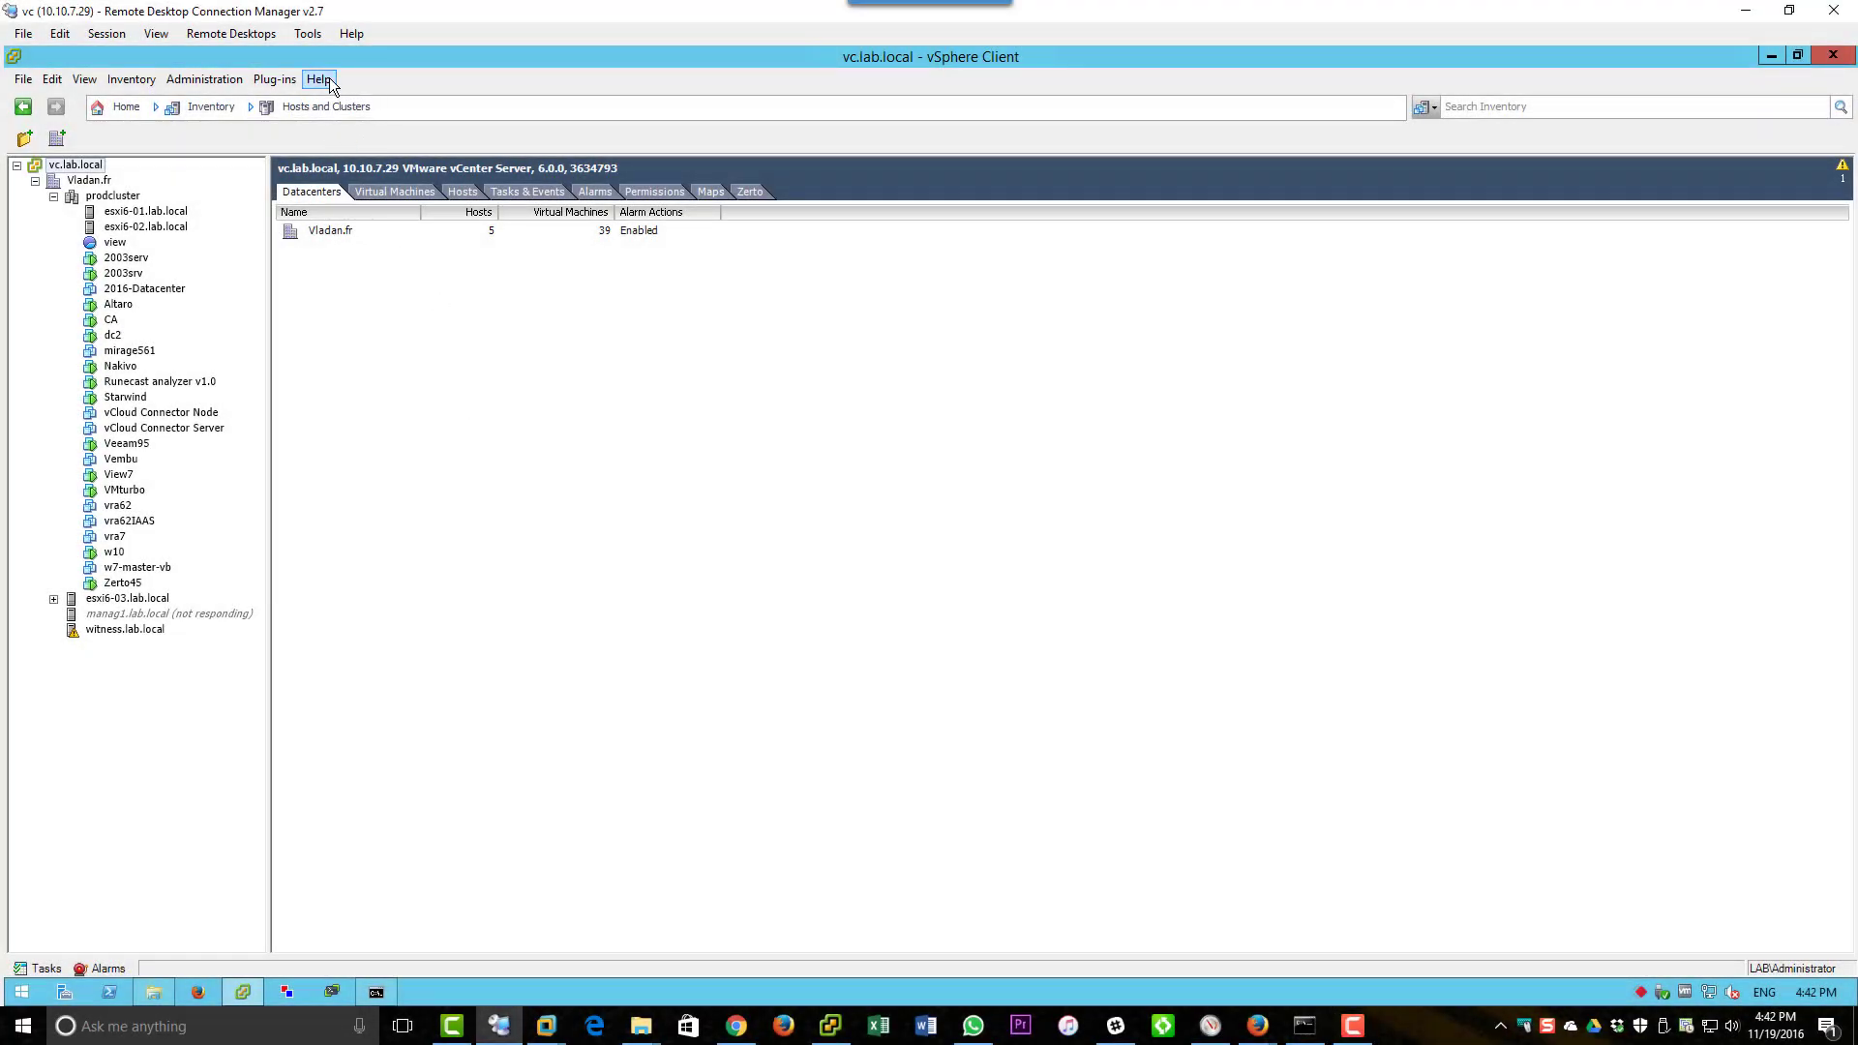
# Check the installed vSphere and vCenter versions from the Help menu.
pyautogui.click(321, 80)
pyautogui.click(348, 188)
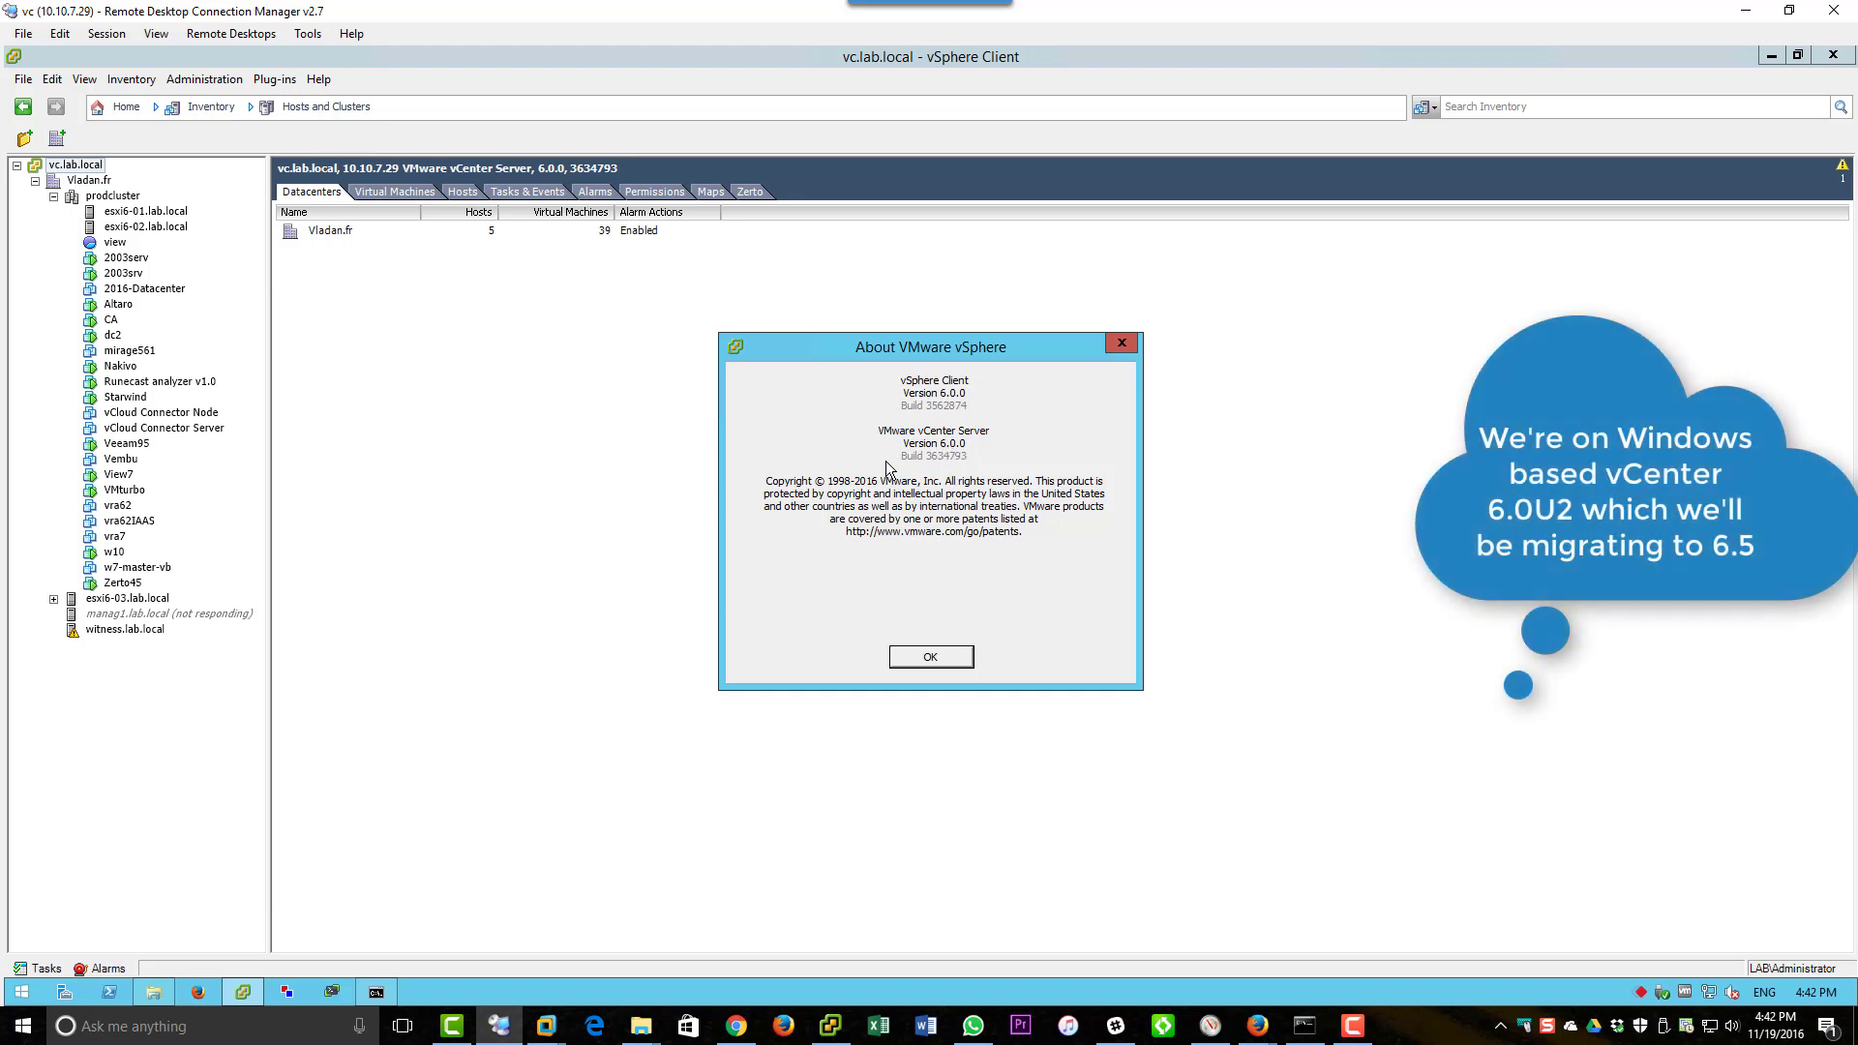
pyautogui.click(940, 664)
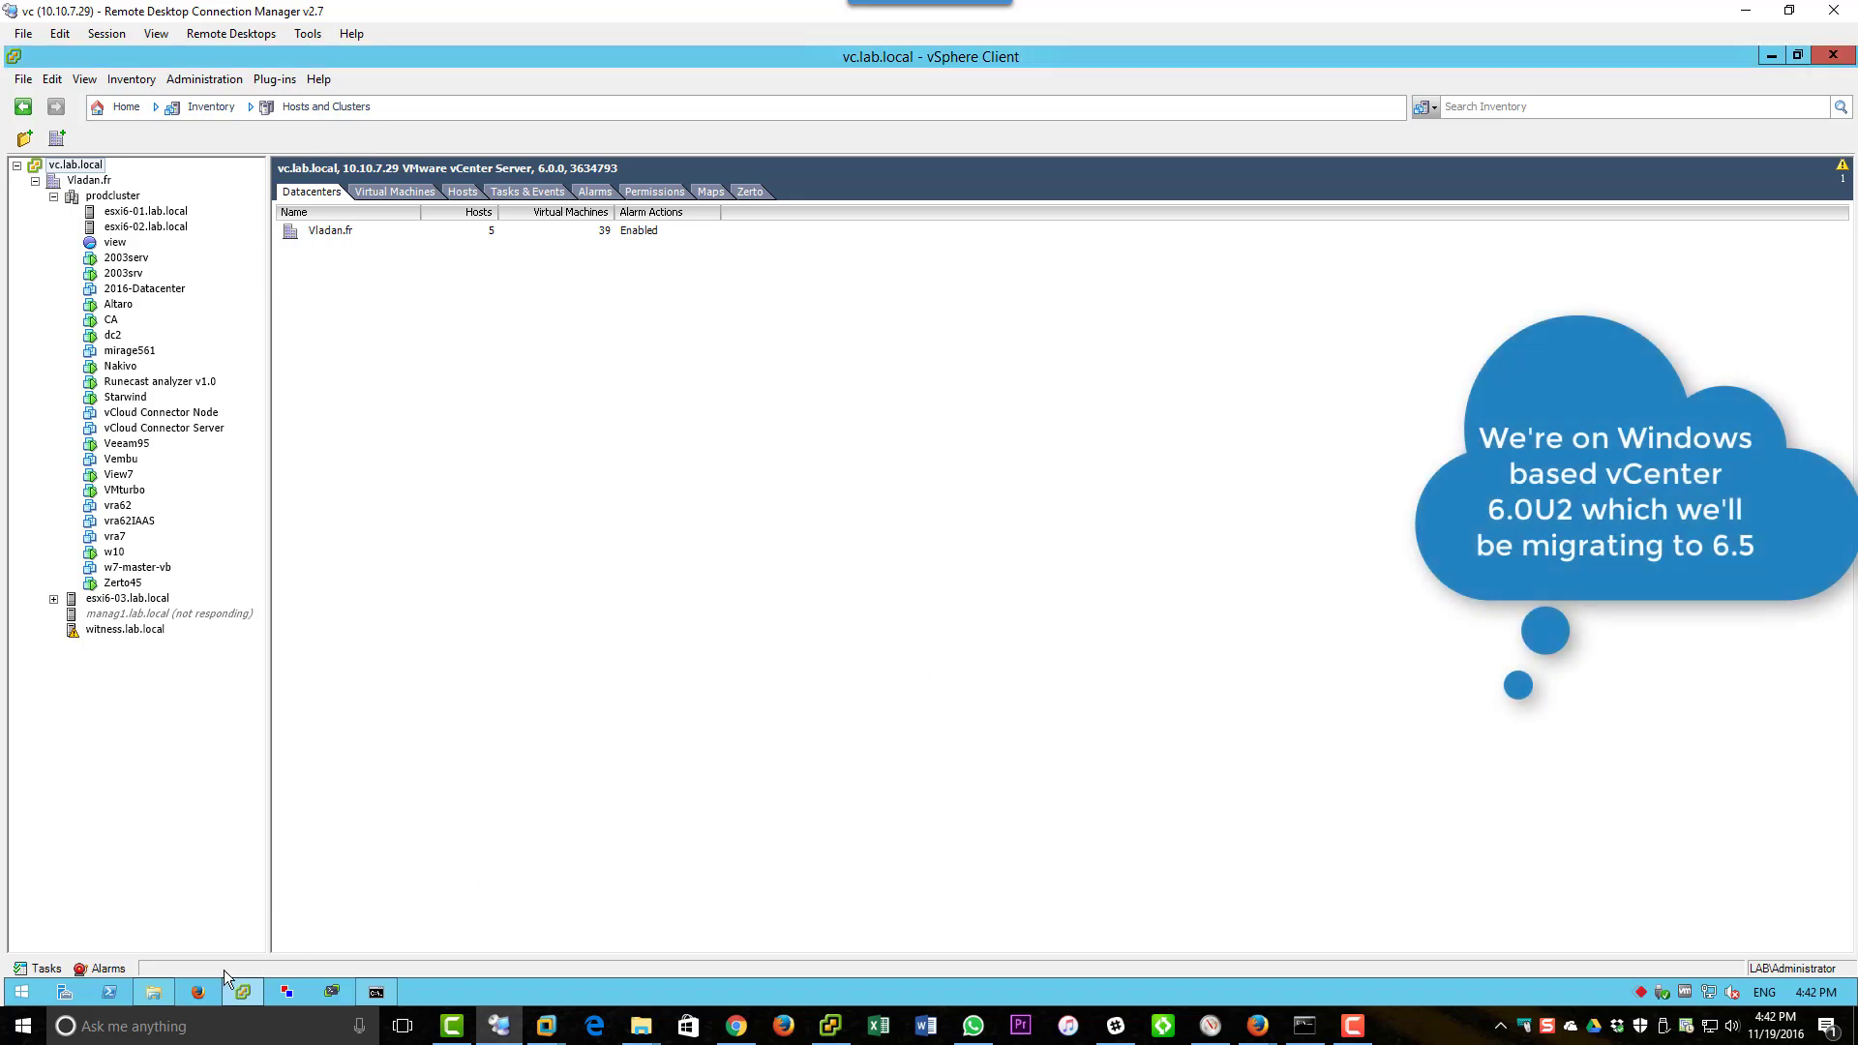
# Run autorun.exe from the installation DVD and start the vCenter Server for Windows install.
pyautogui.click(153, 990)
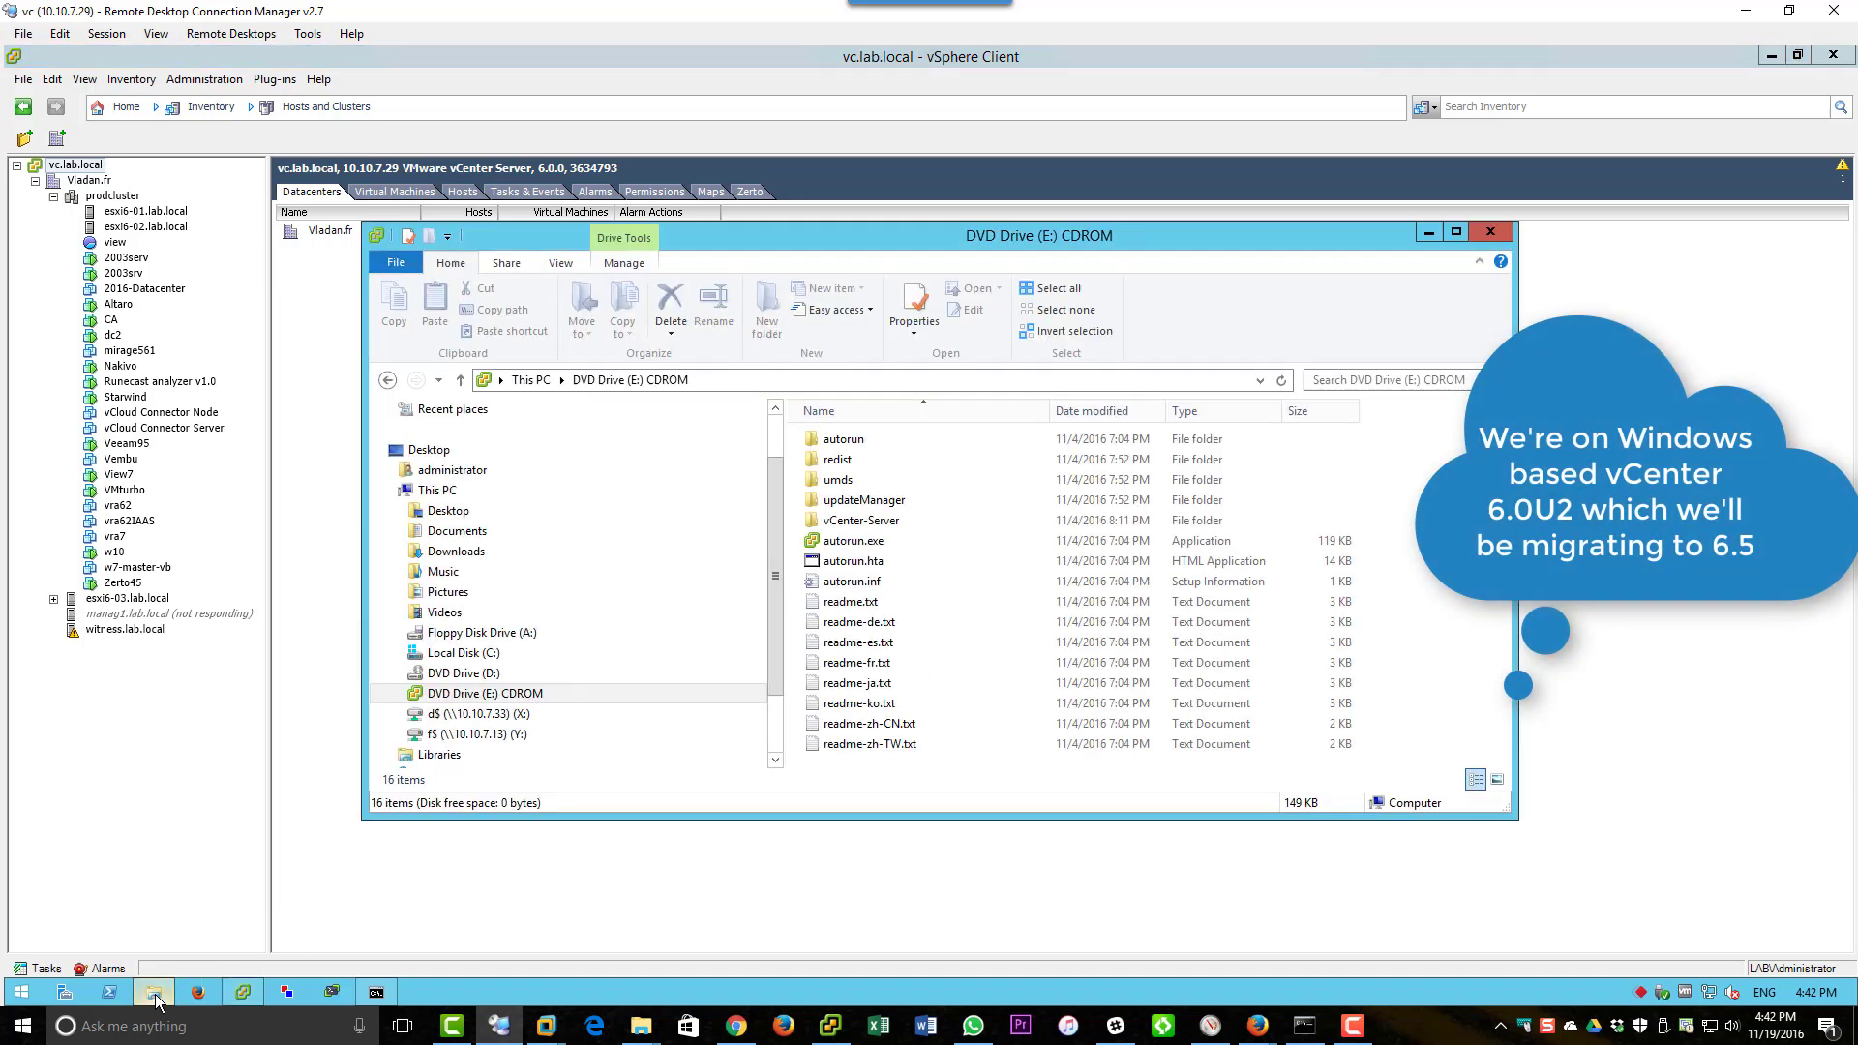
pyautogui.doubleClick(833, 543)
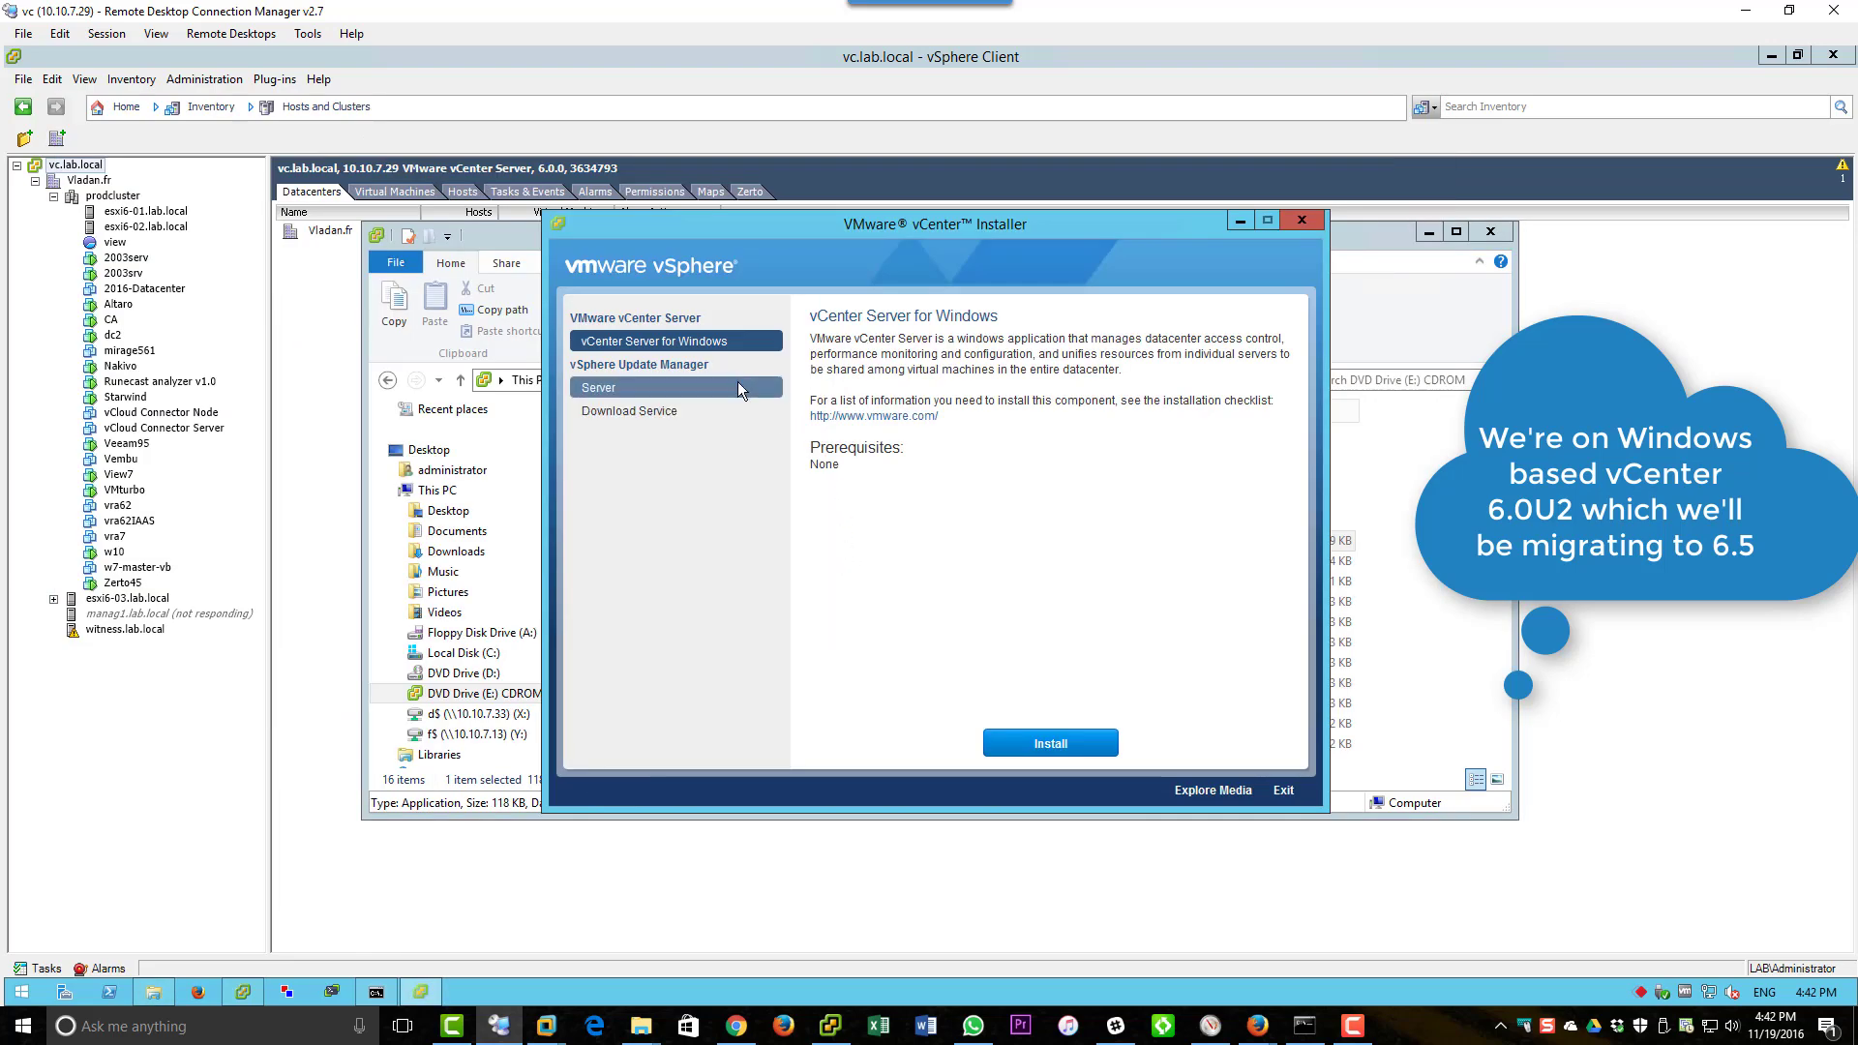
pyautogui.click(1041, 744)
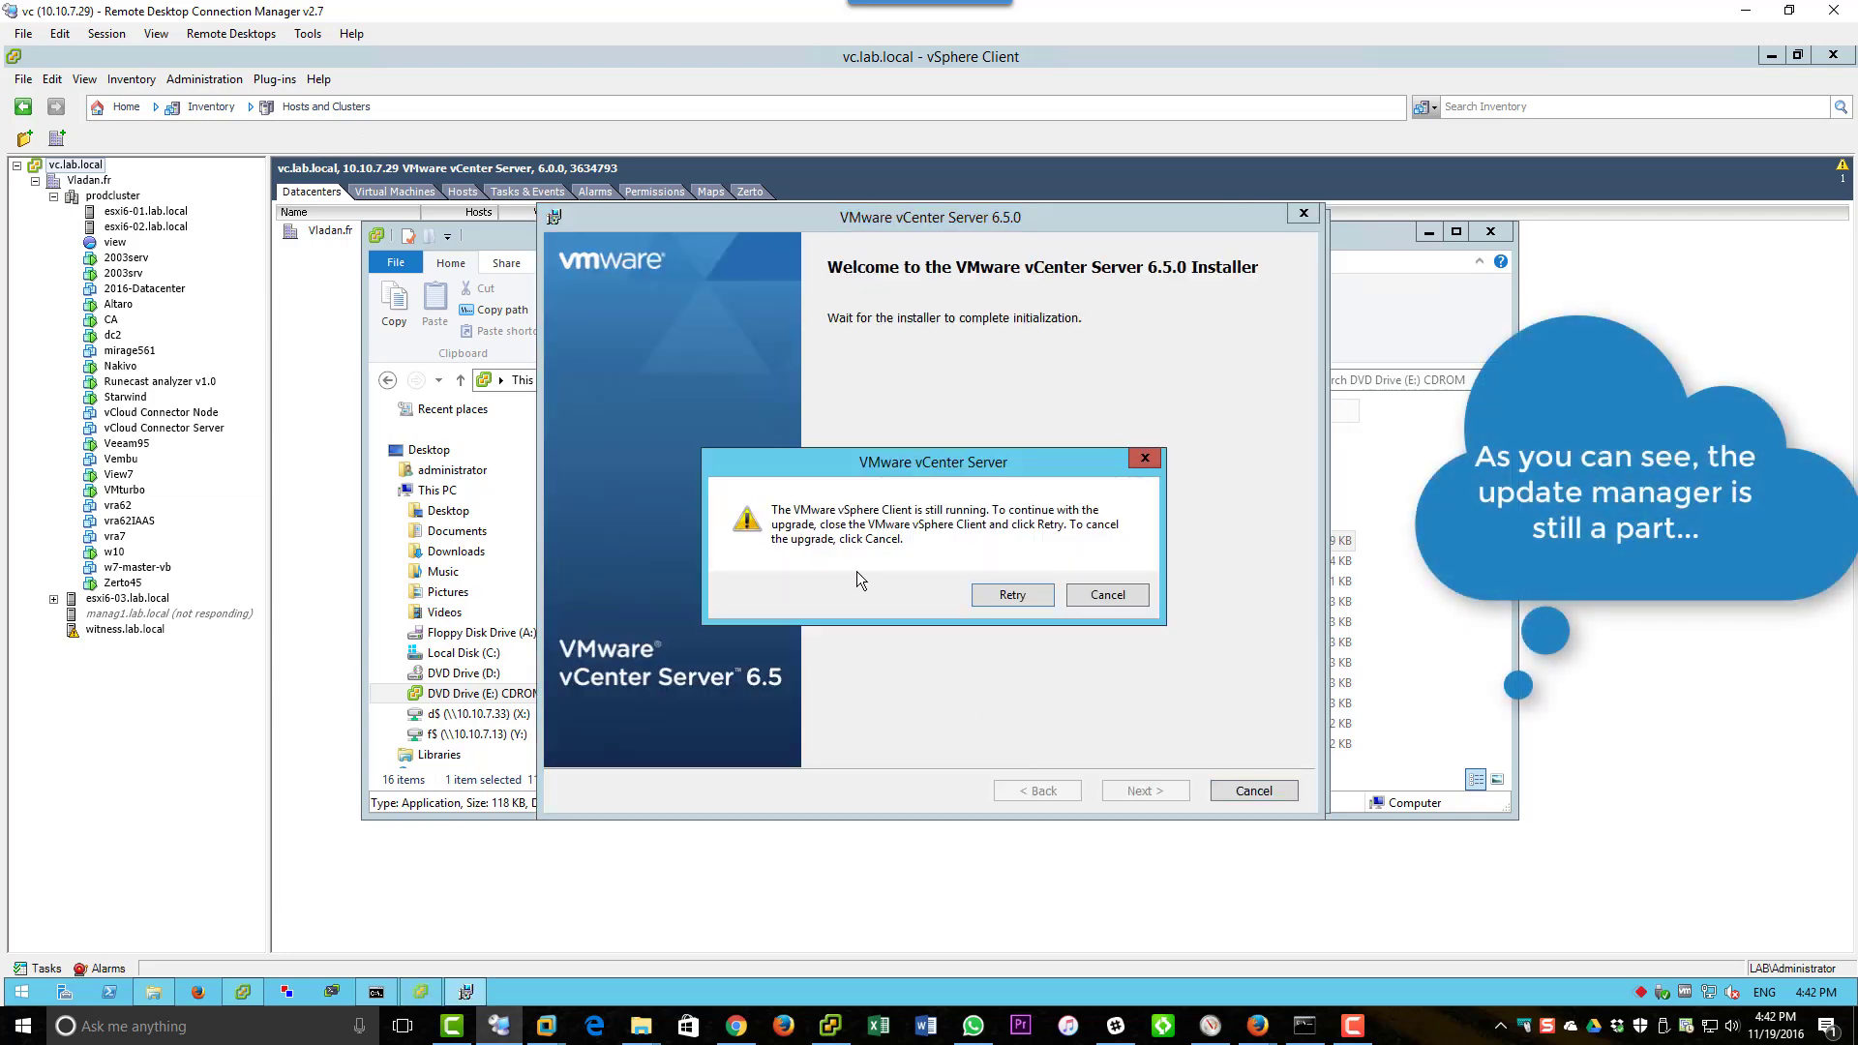
# Close the running vSphere Client, accept the untrusted certificate, and retry the upgrade.
pyautogui.click(1833, 55)
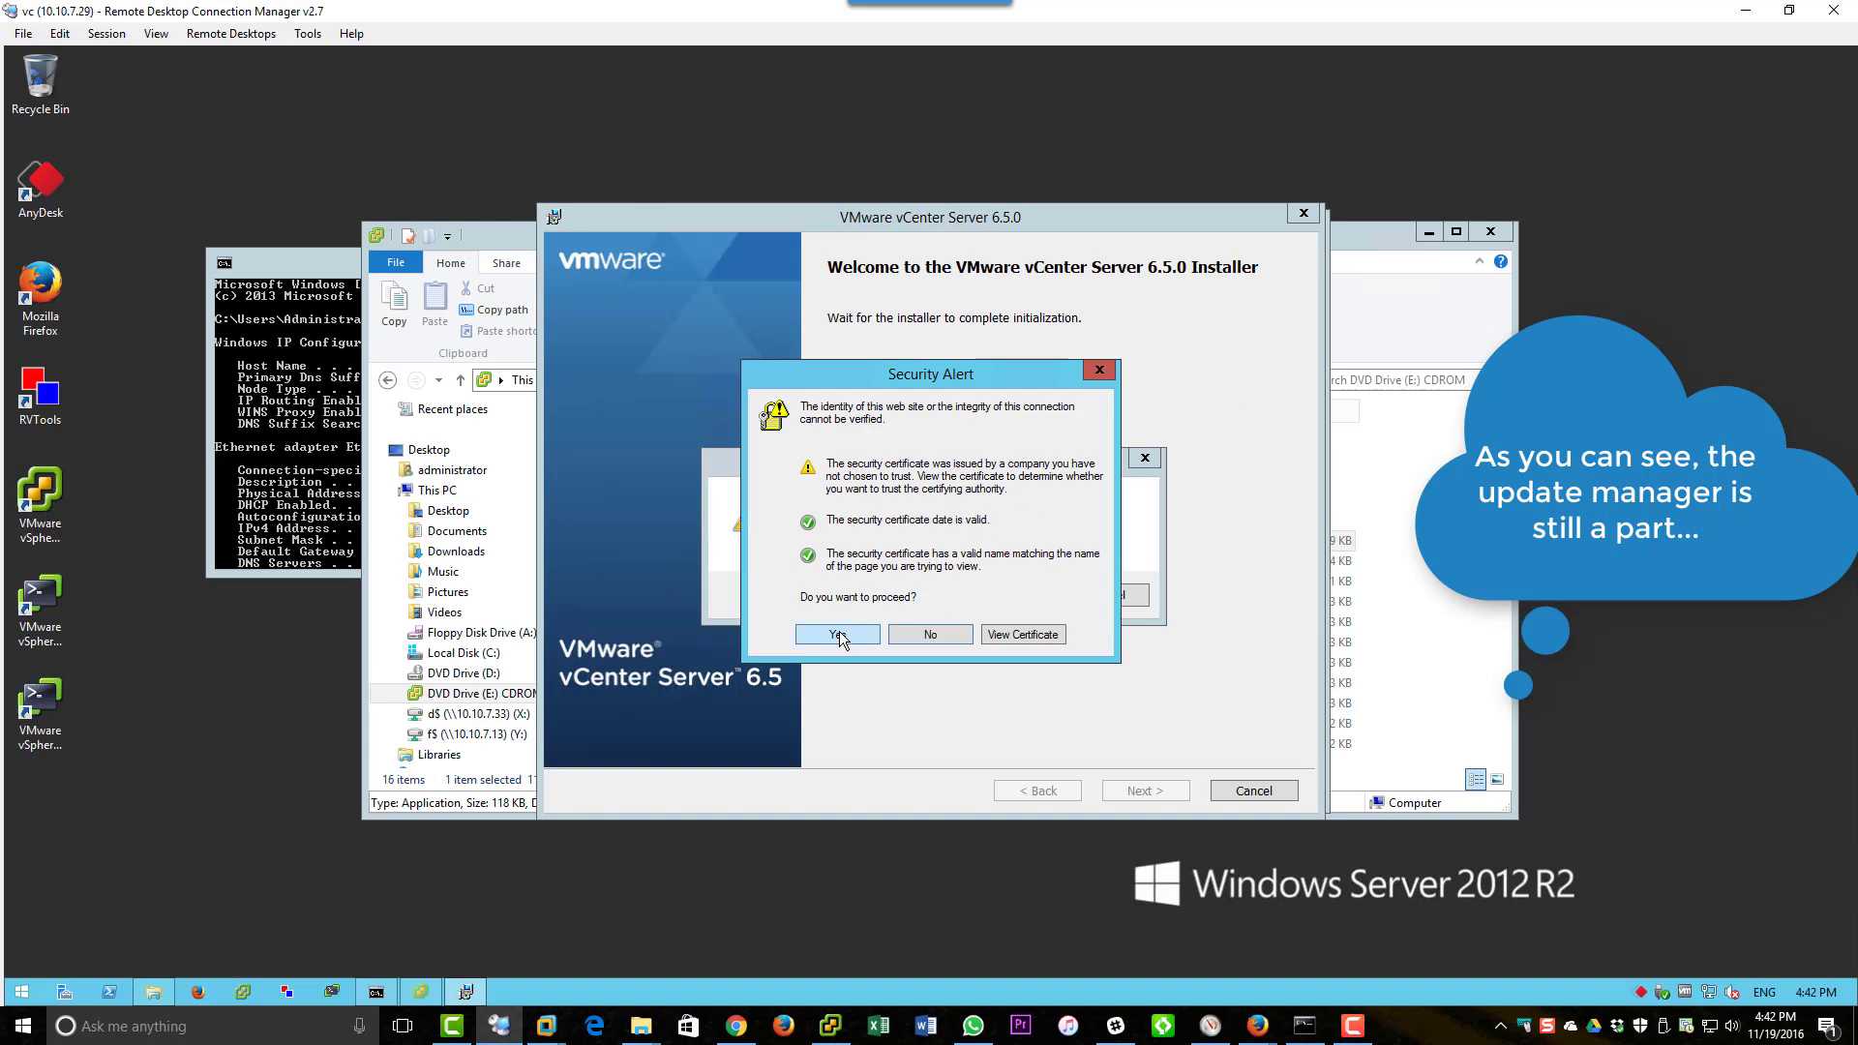
pyautogui.click(840, 637)
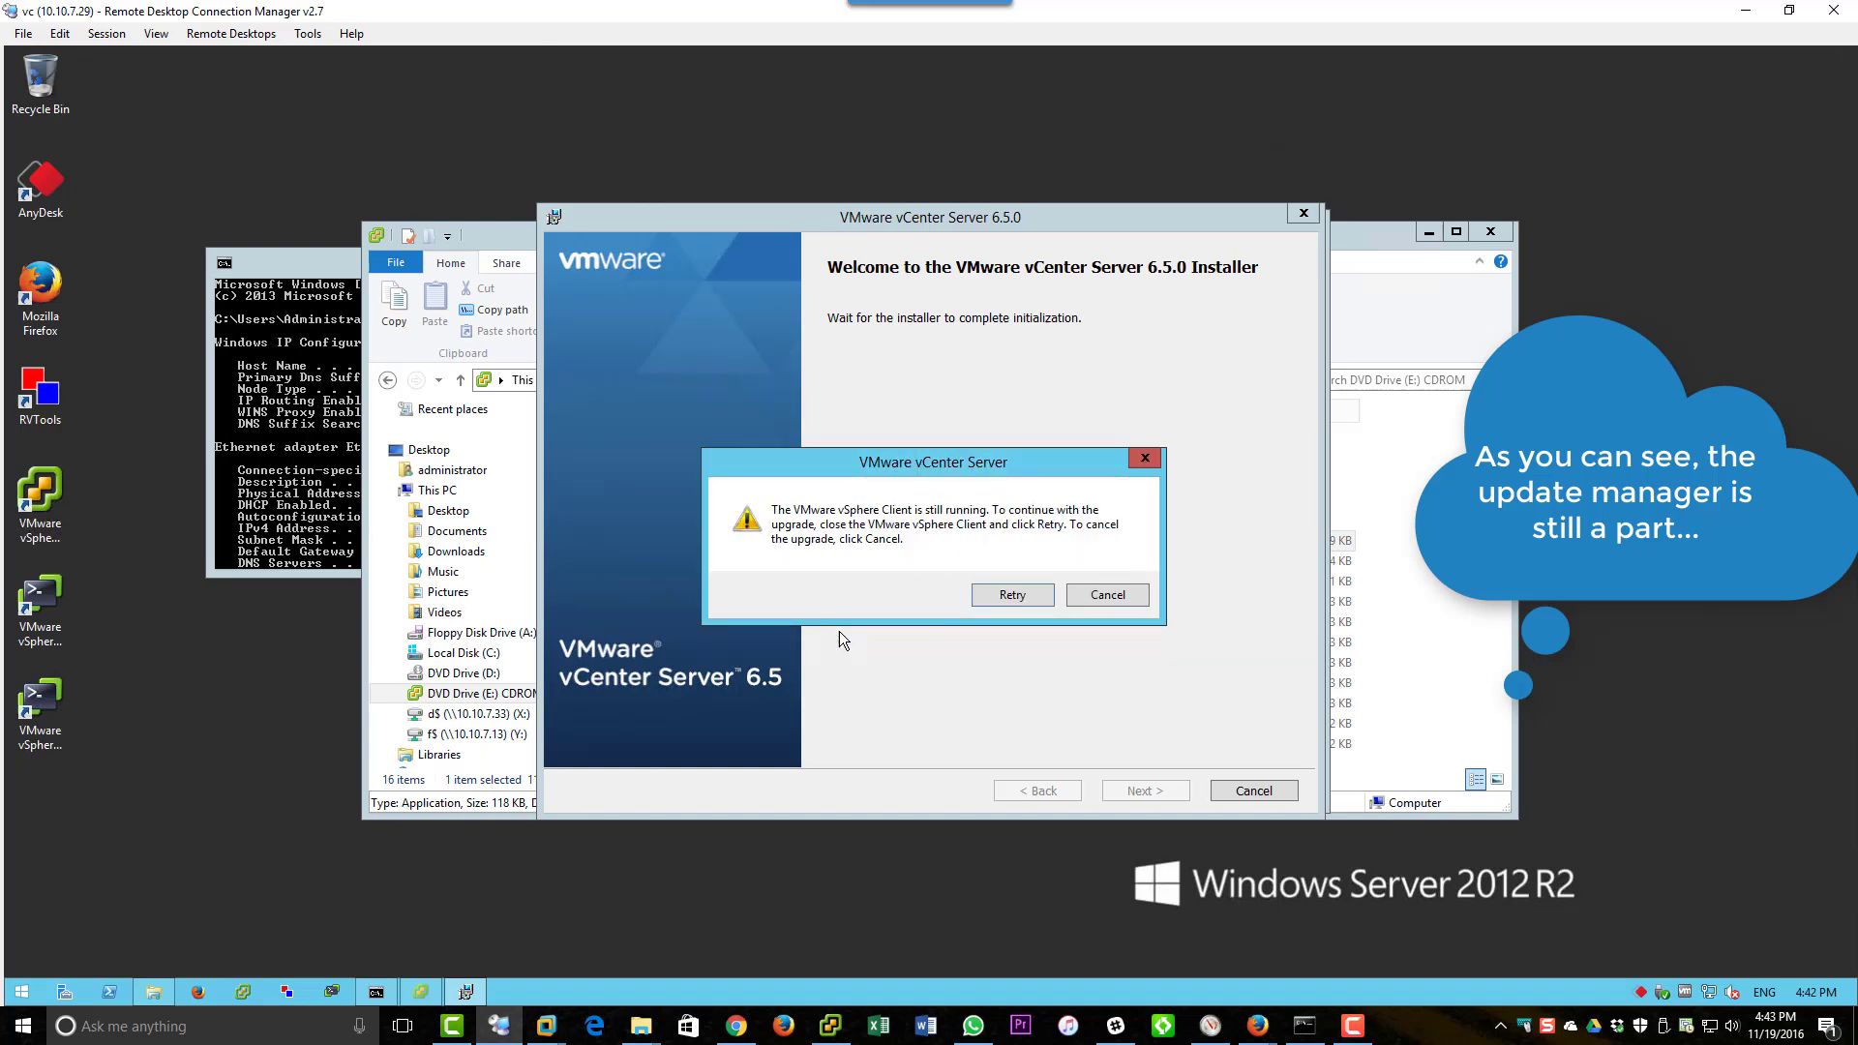
pyautogui.click(1016, 596)
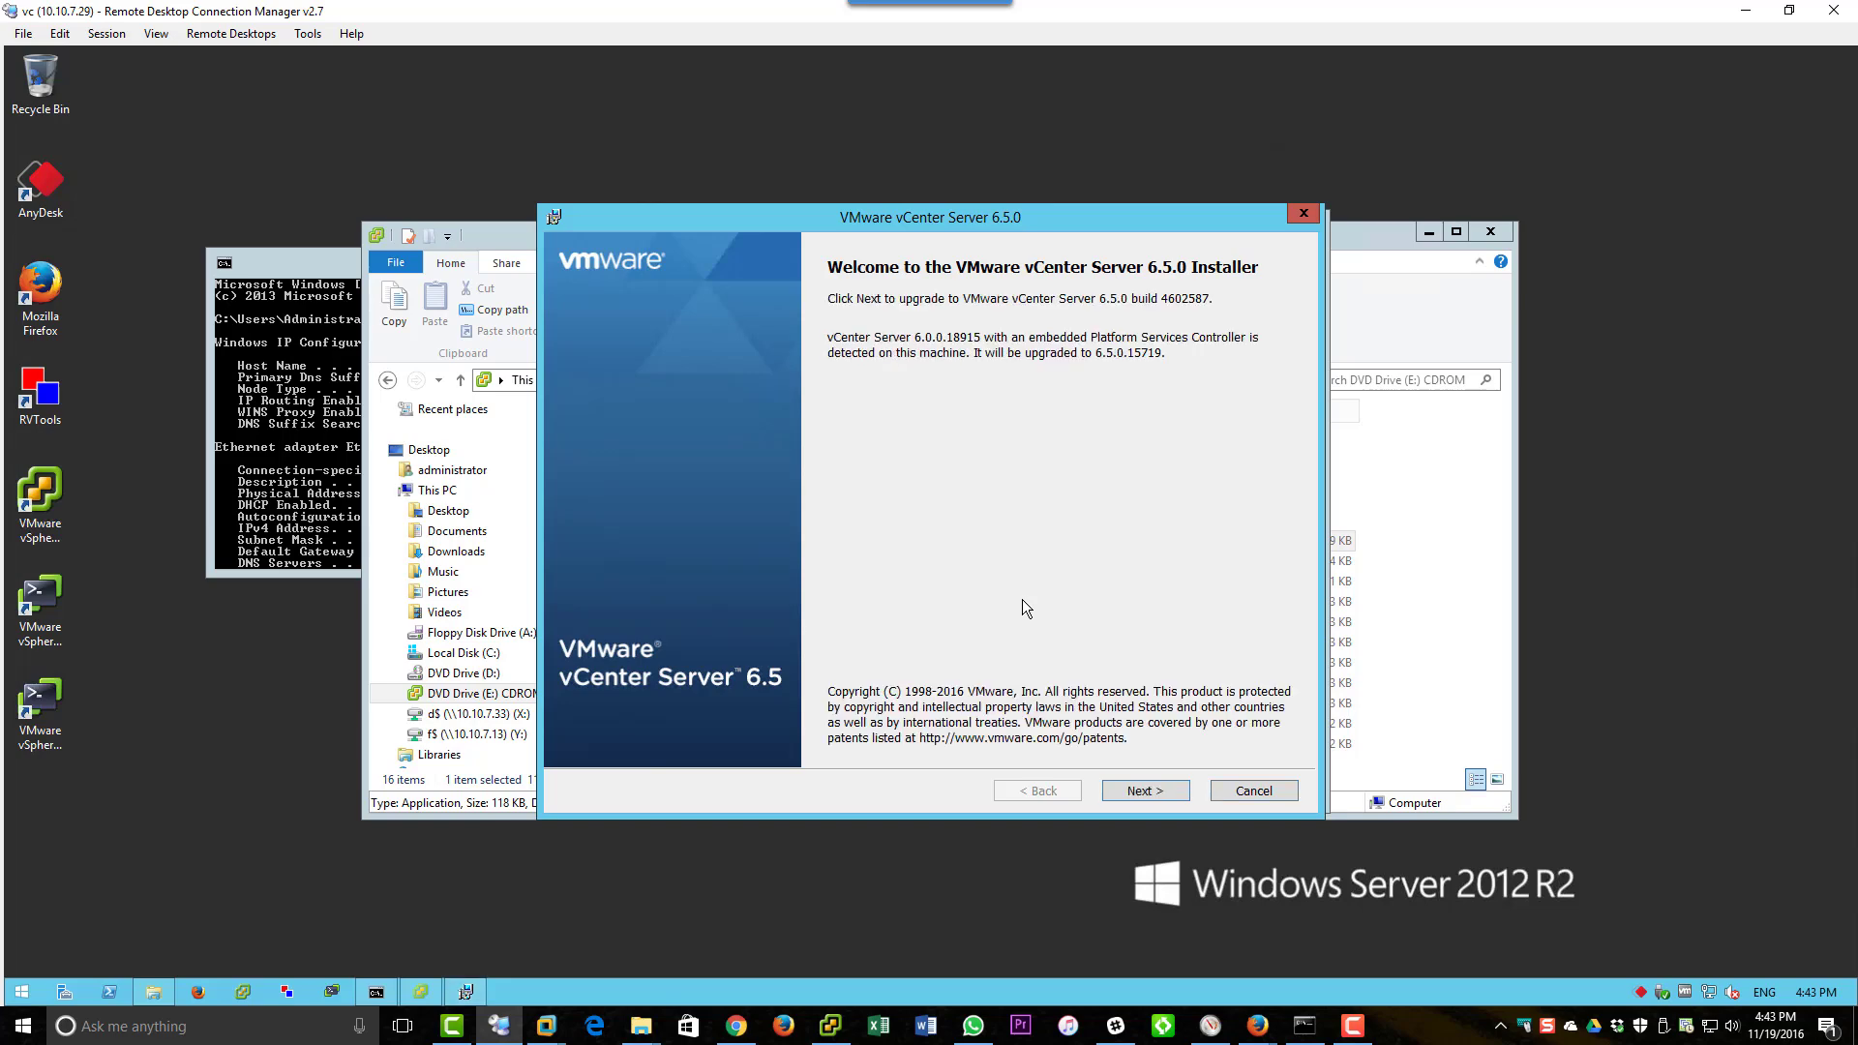
# Accept the vCenter Server 6.5 license agreement.
pyautogui.click(1151, 793)
pyautogui.click(762, 750)
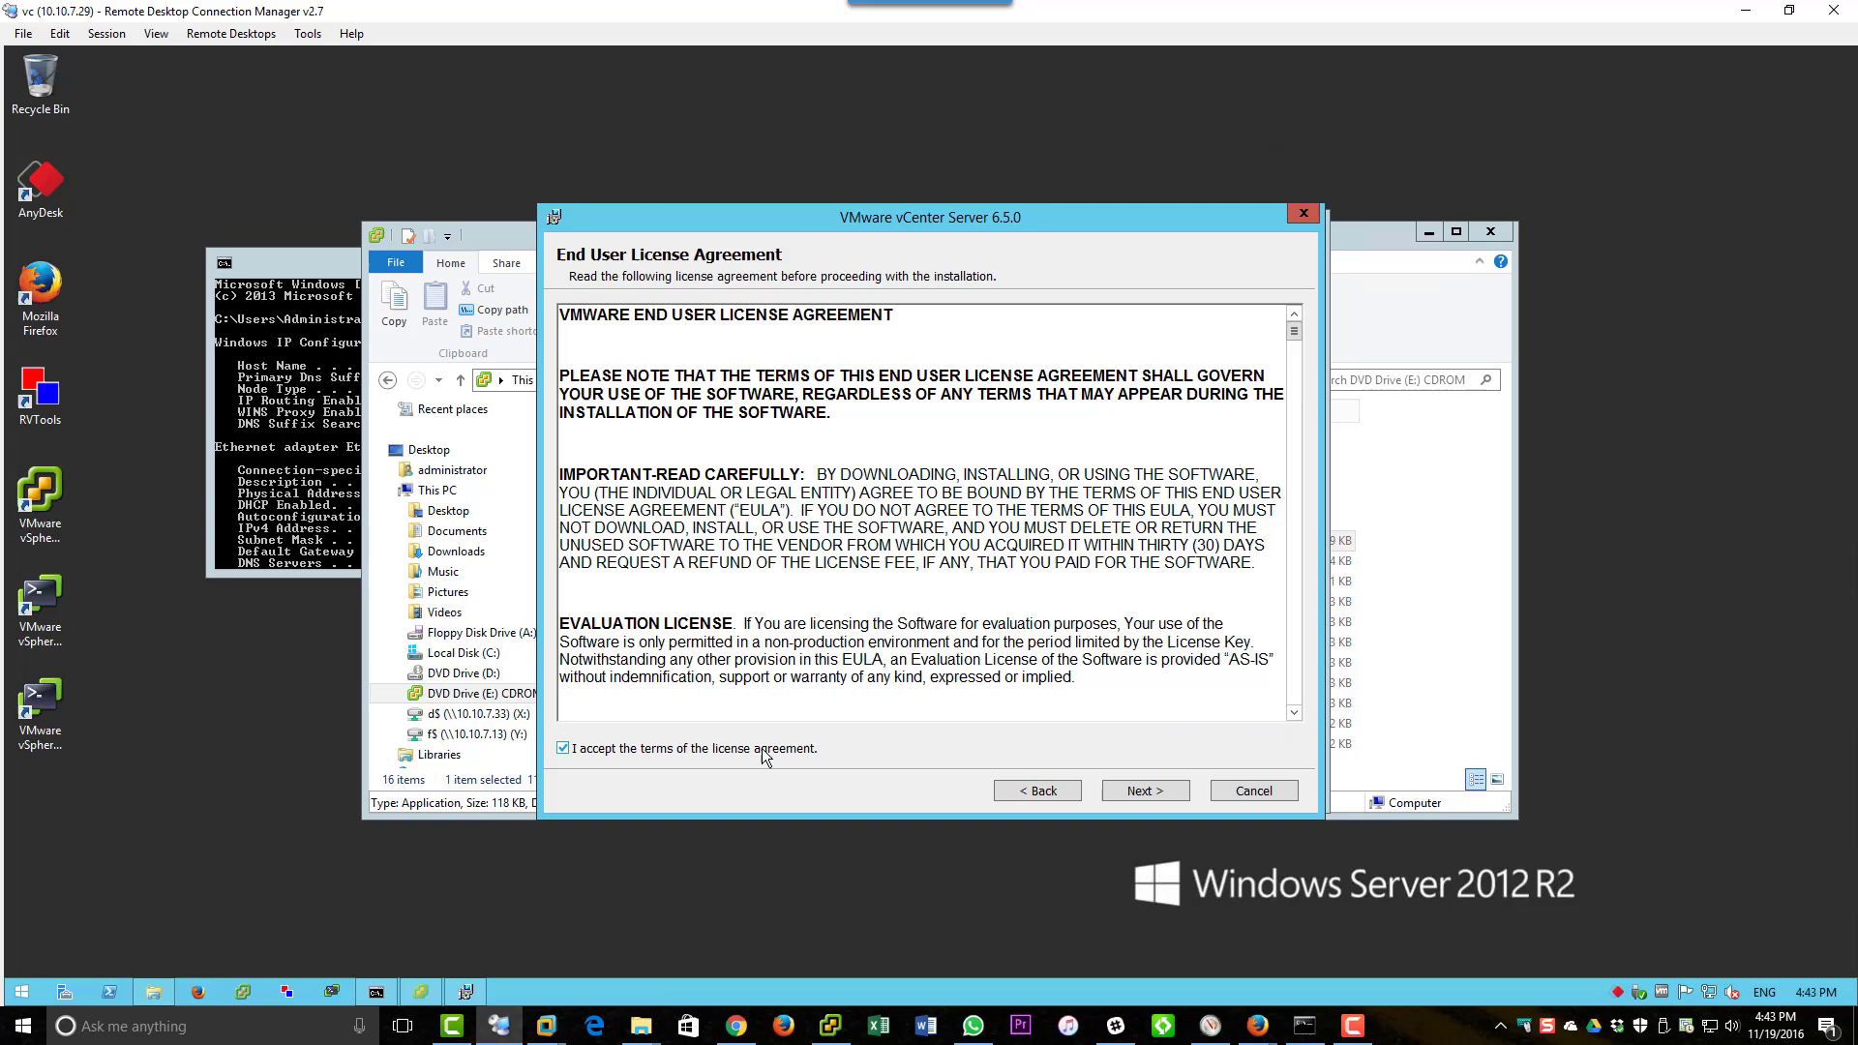
pyautogui.click(1141, 796)
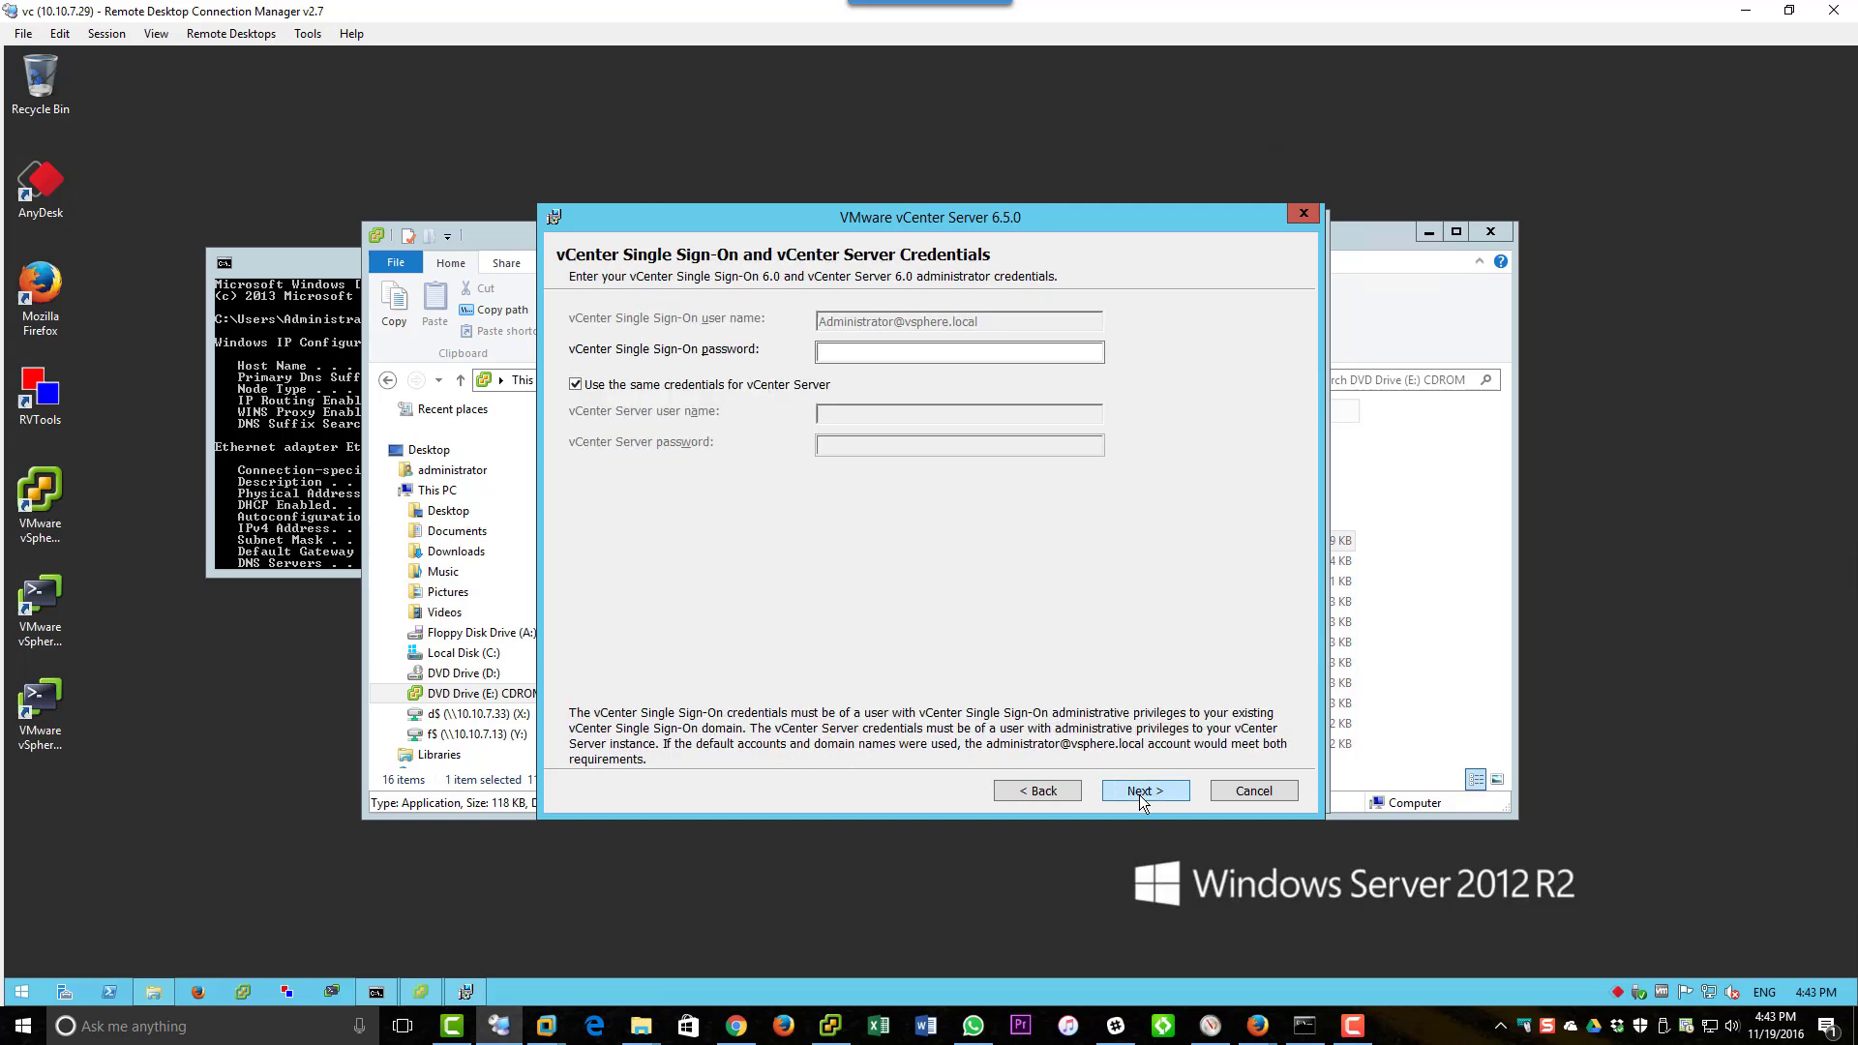
# Submit the Single Sign-On administrator password and dismiss the incompatible-extensions warning.
pyautogui.click(836, 352)
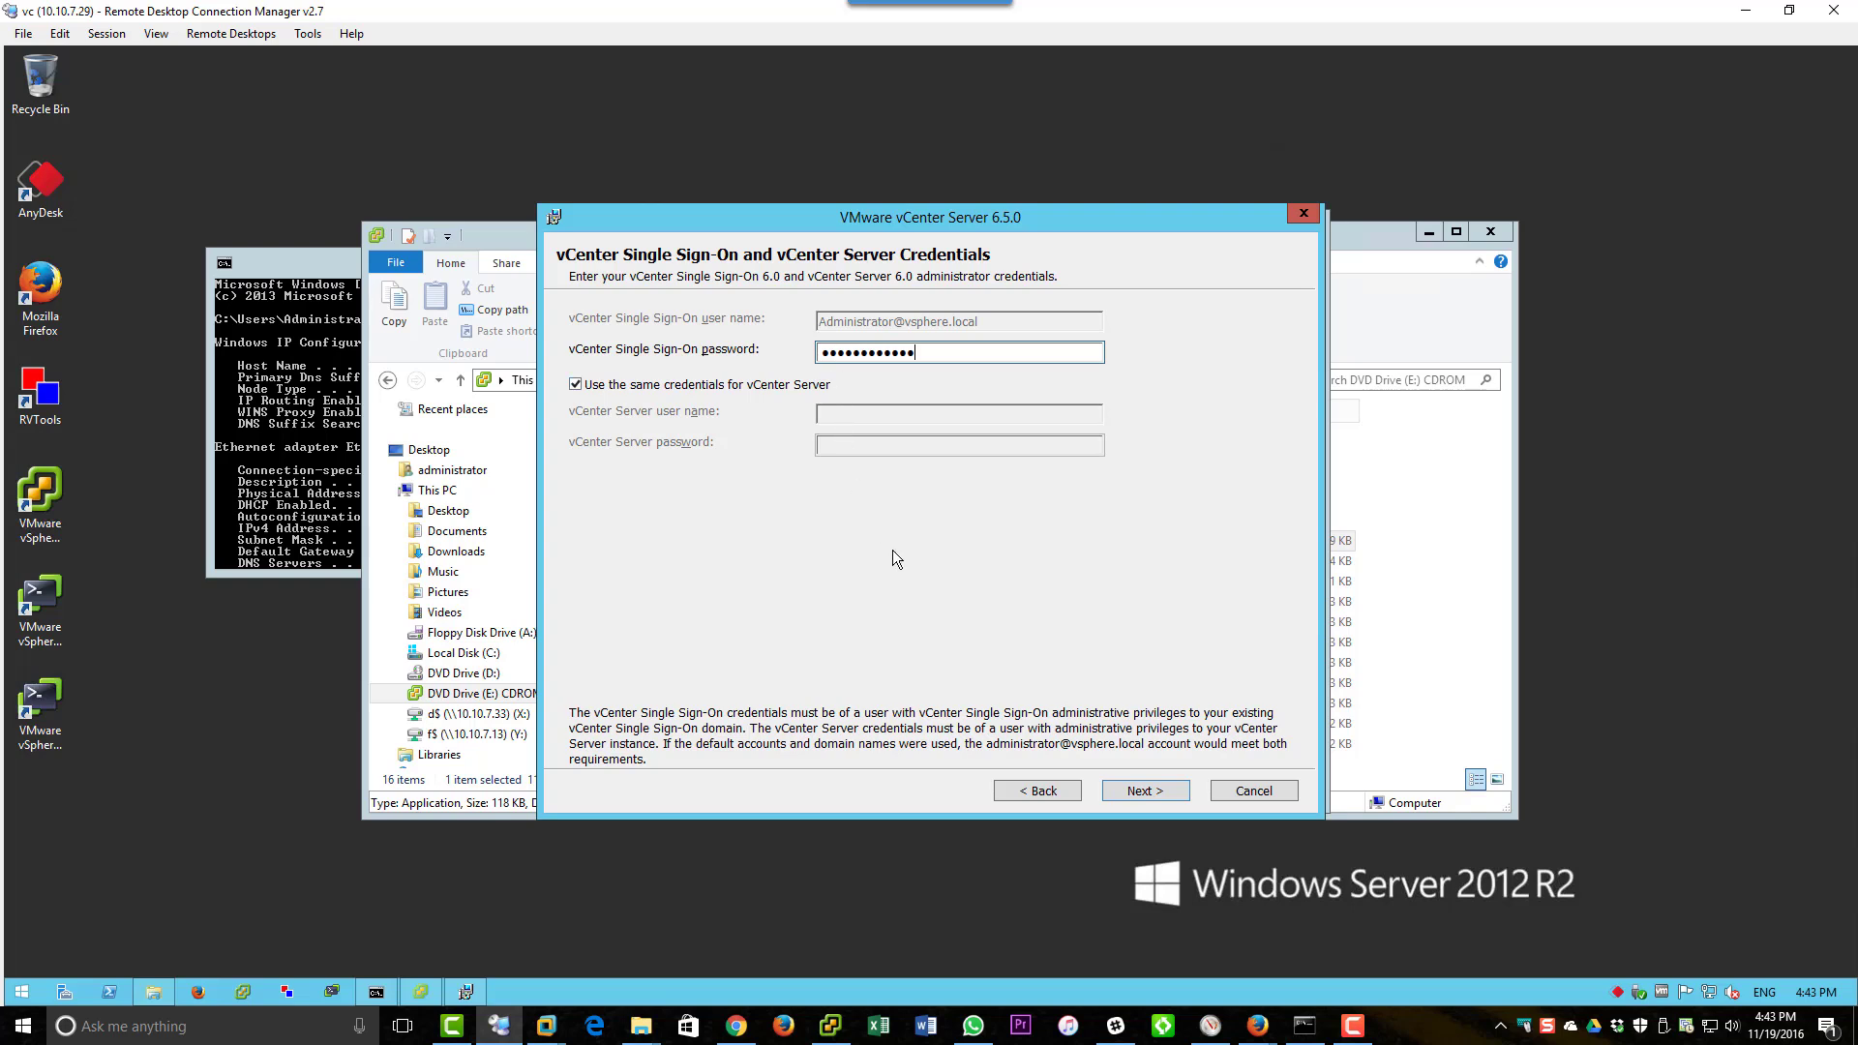
pyautogui.click(1140, 792)
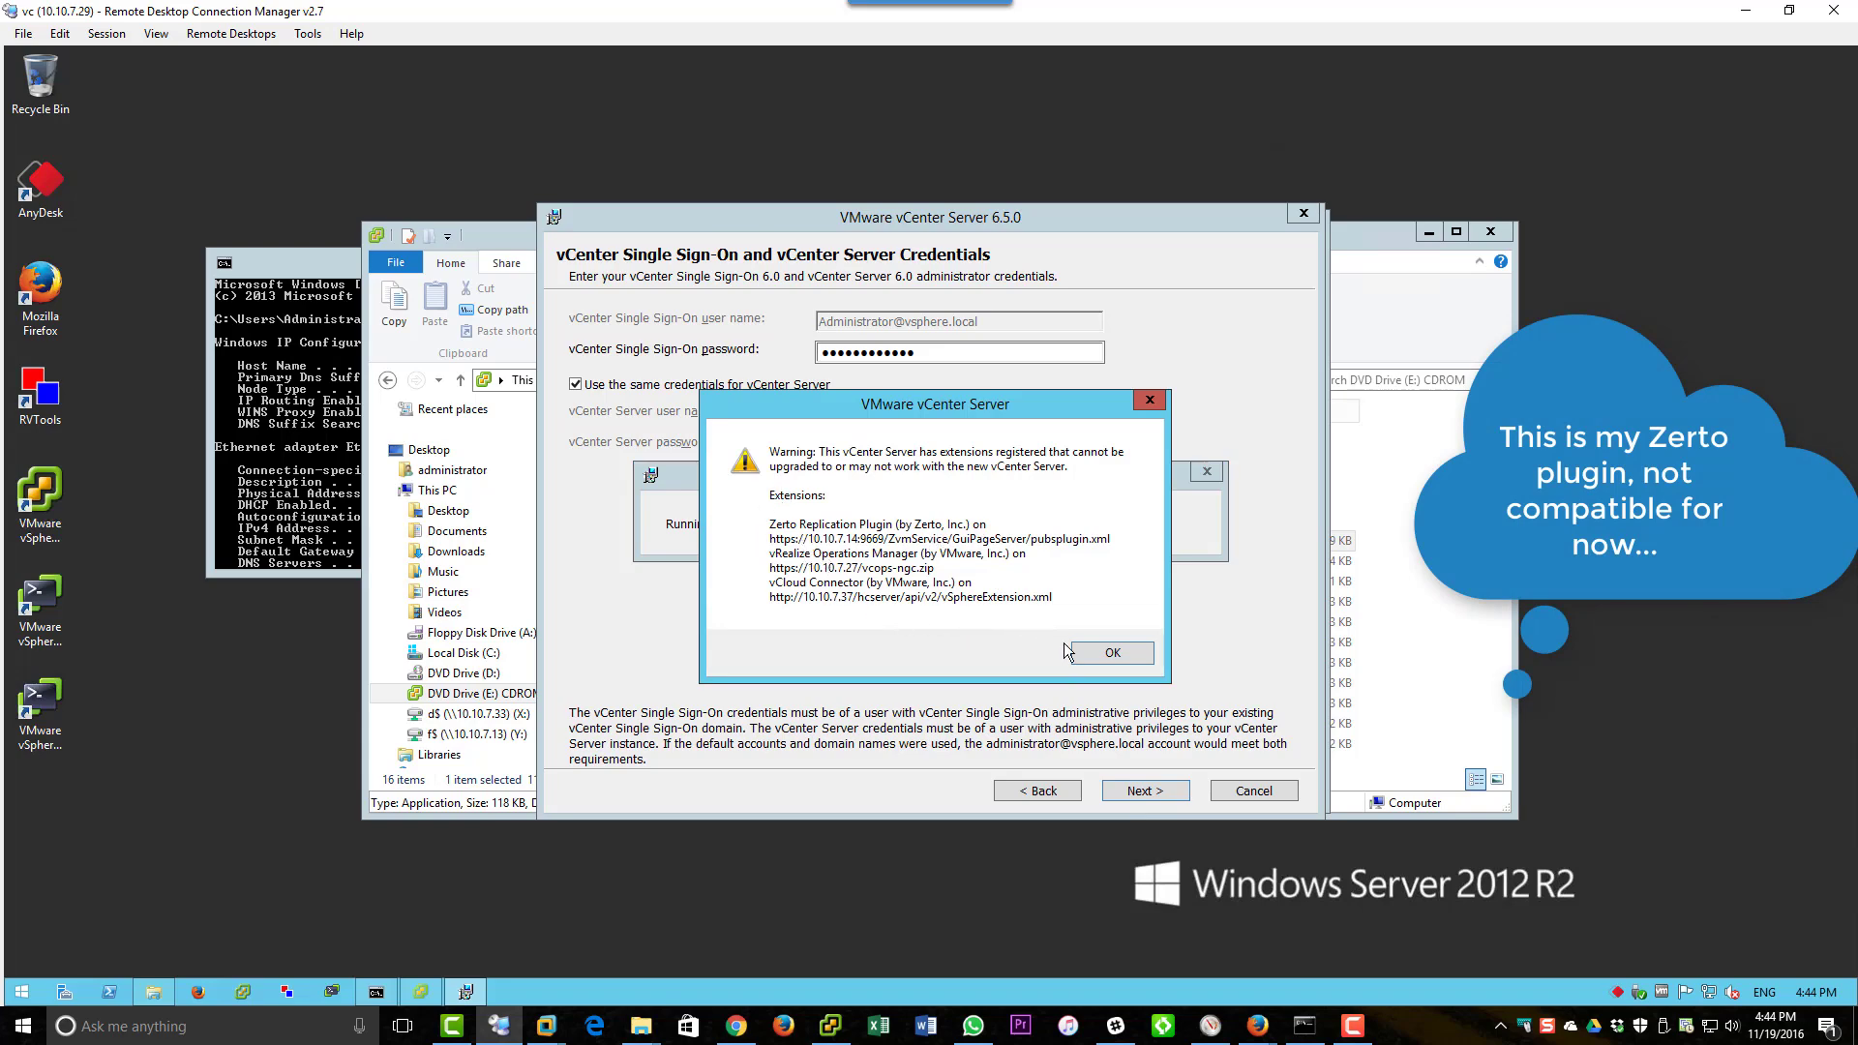
pyautogui.click(1097, 653)
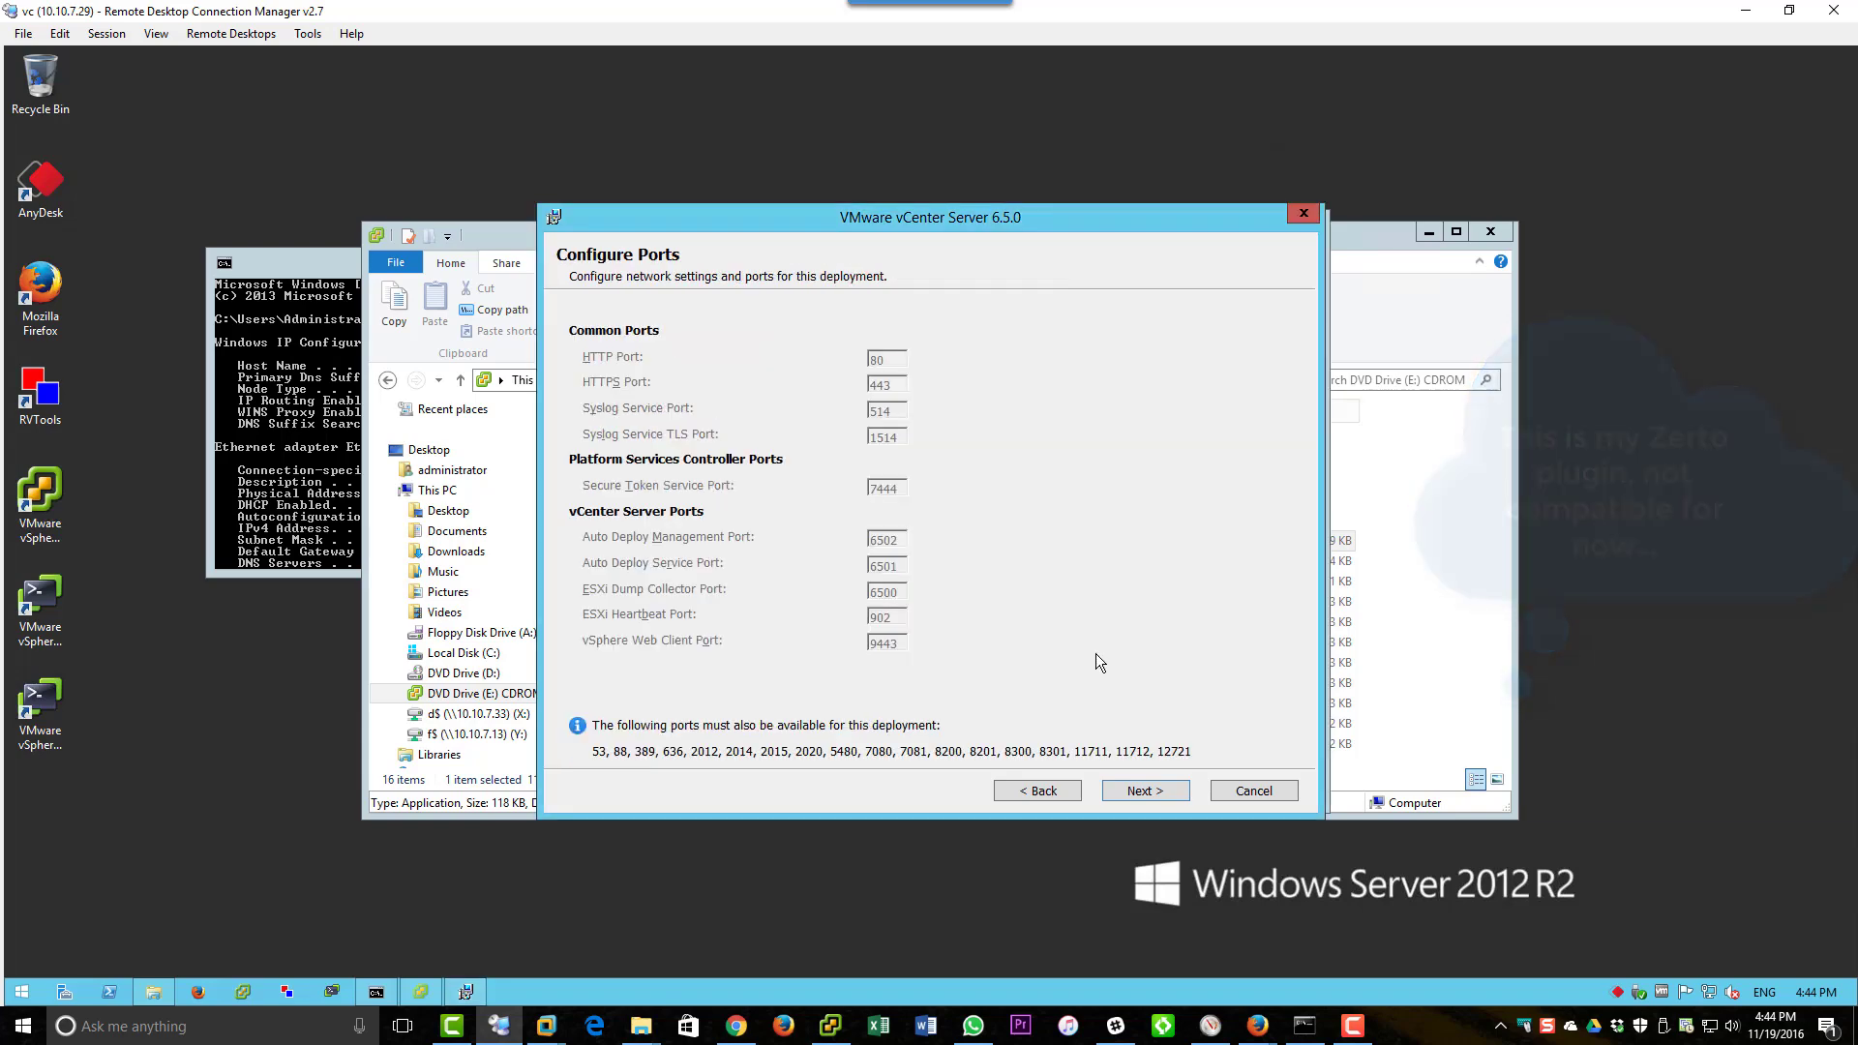
# Keep default ports and directories, migrating configuration, events, tasks and performance metrics.
pyautogui.click(1138, 795)
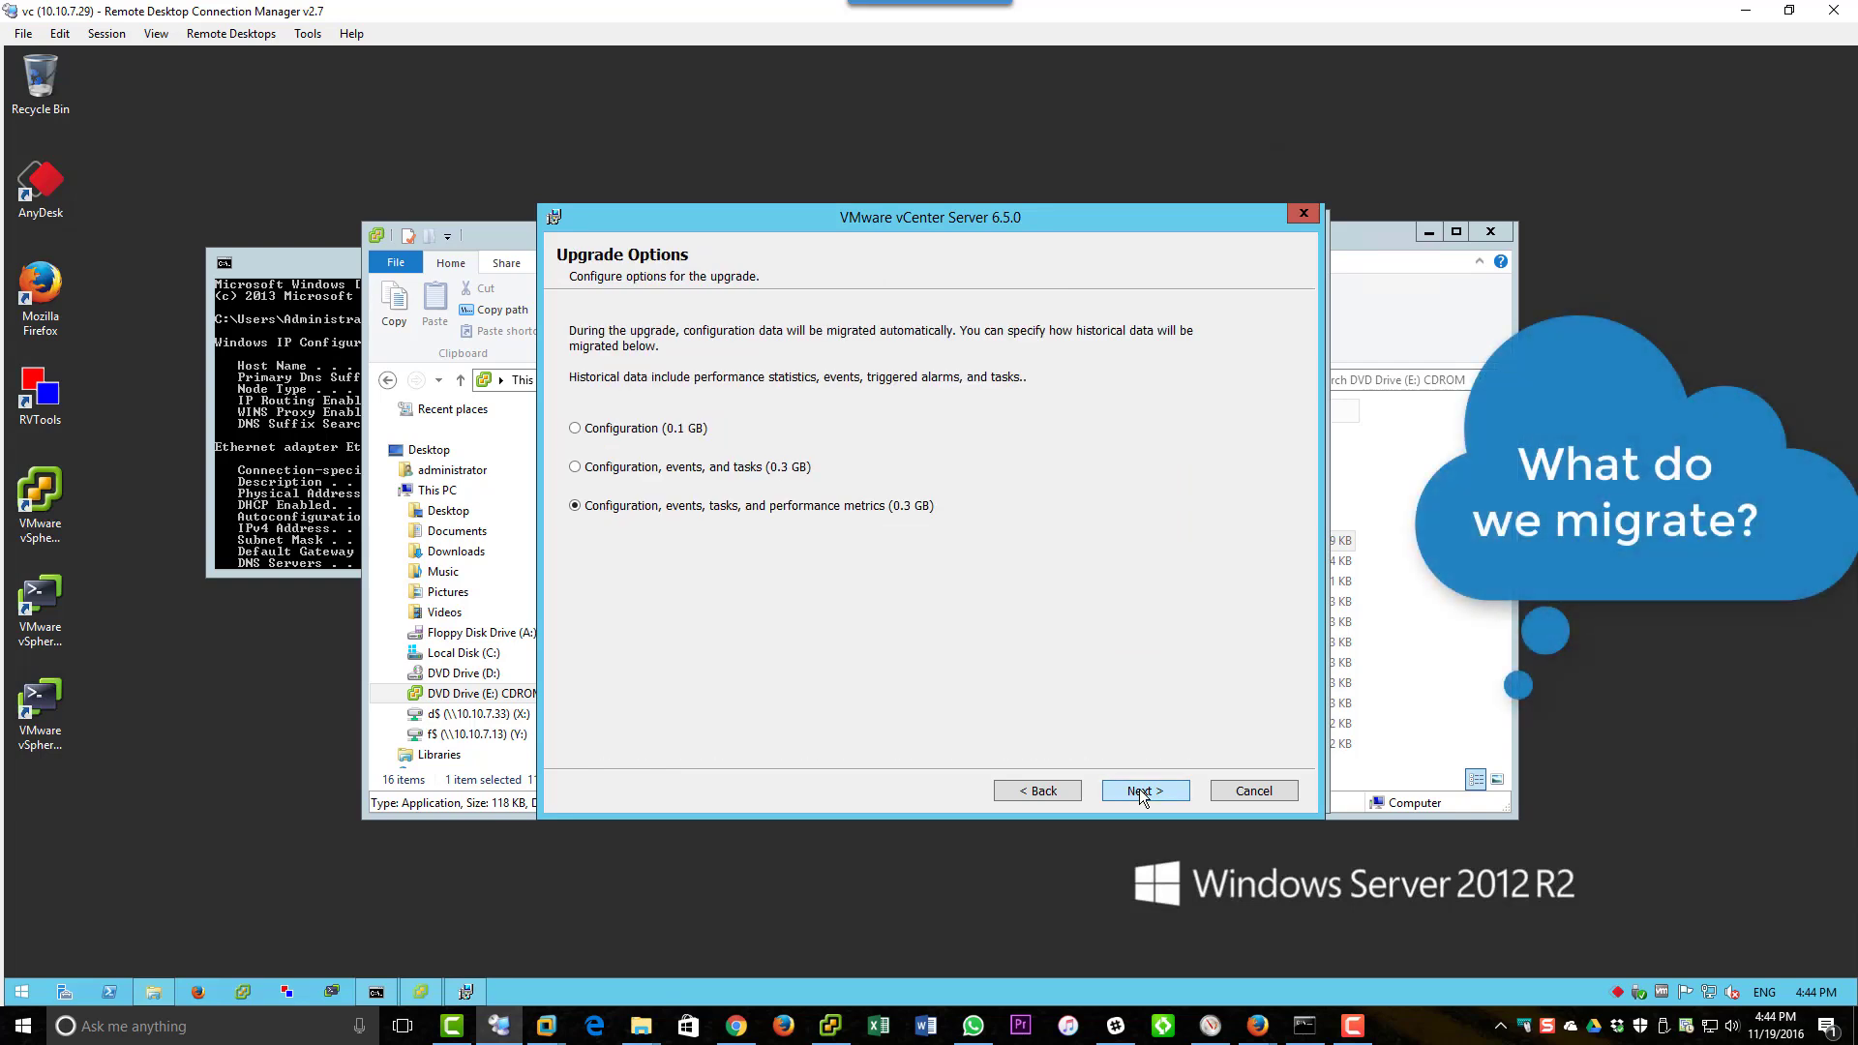
pyautogui.click(1139, 788)
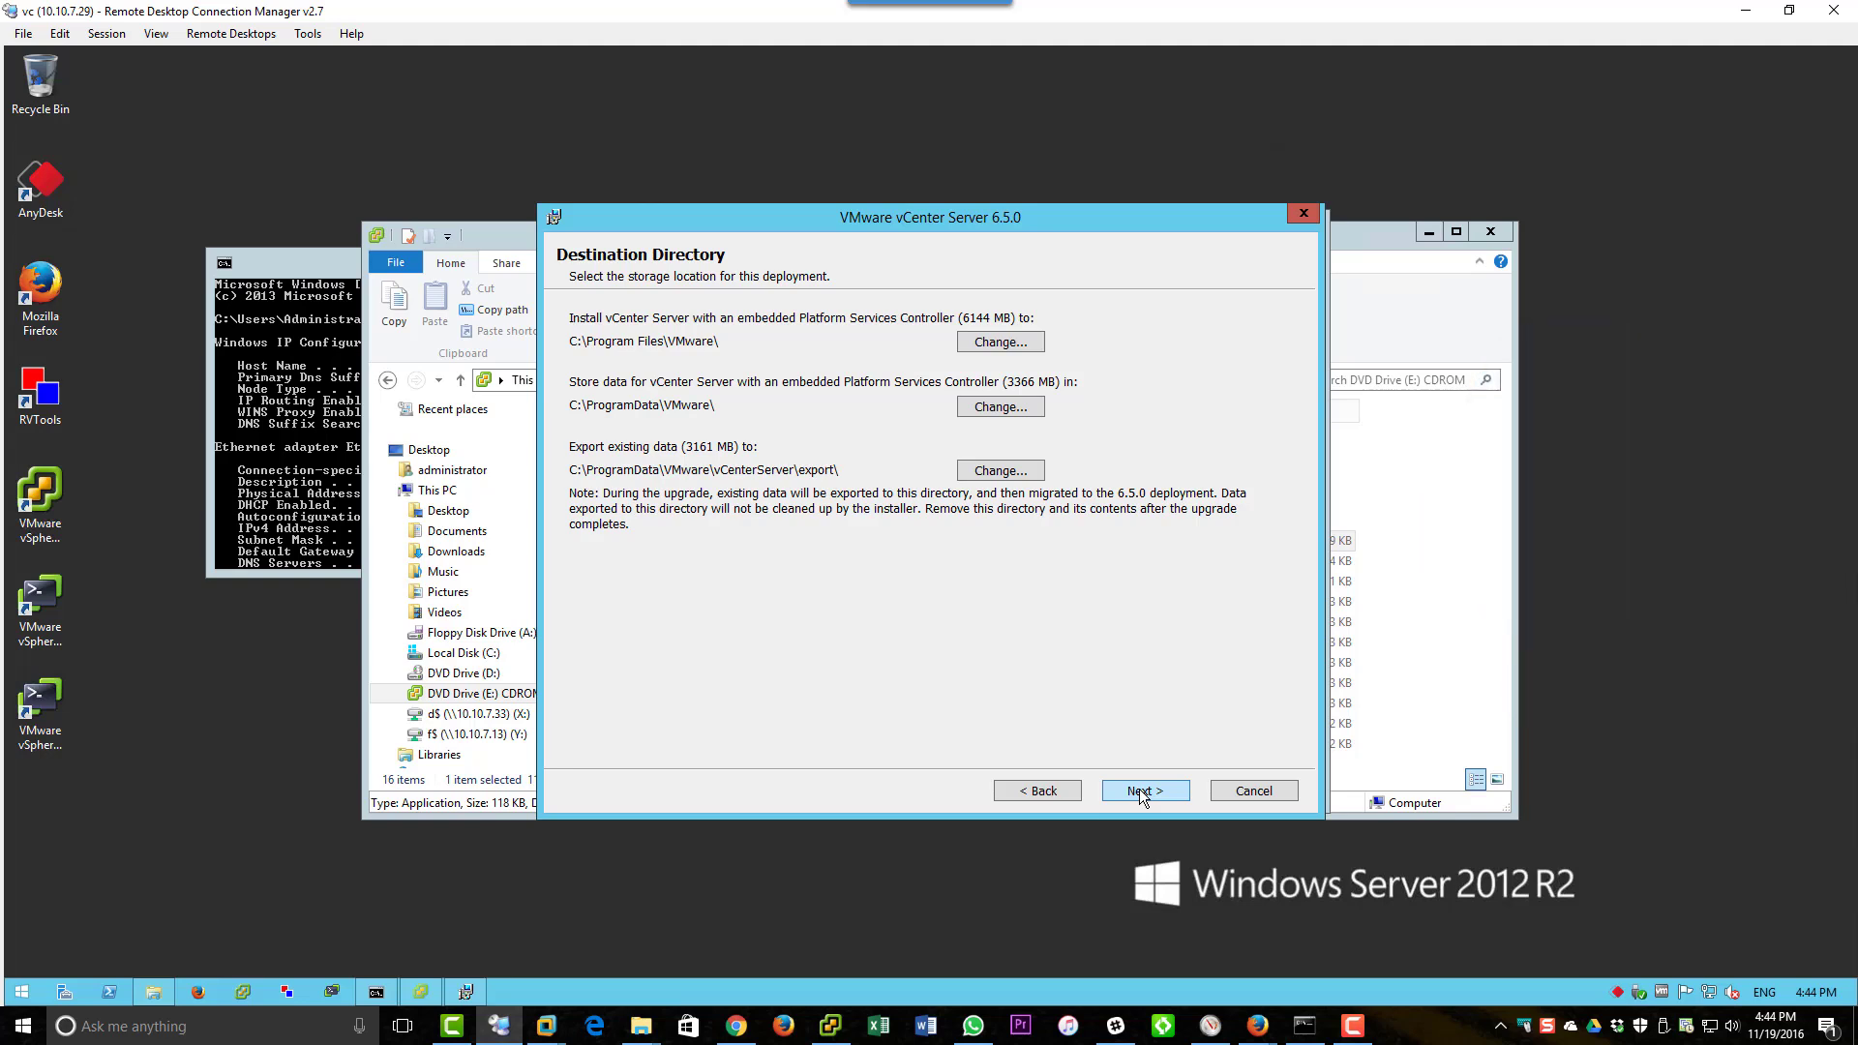
pyautogui.click(1140, 788)
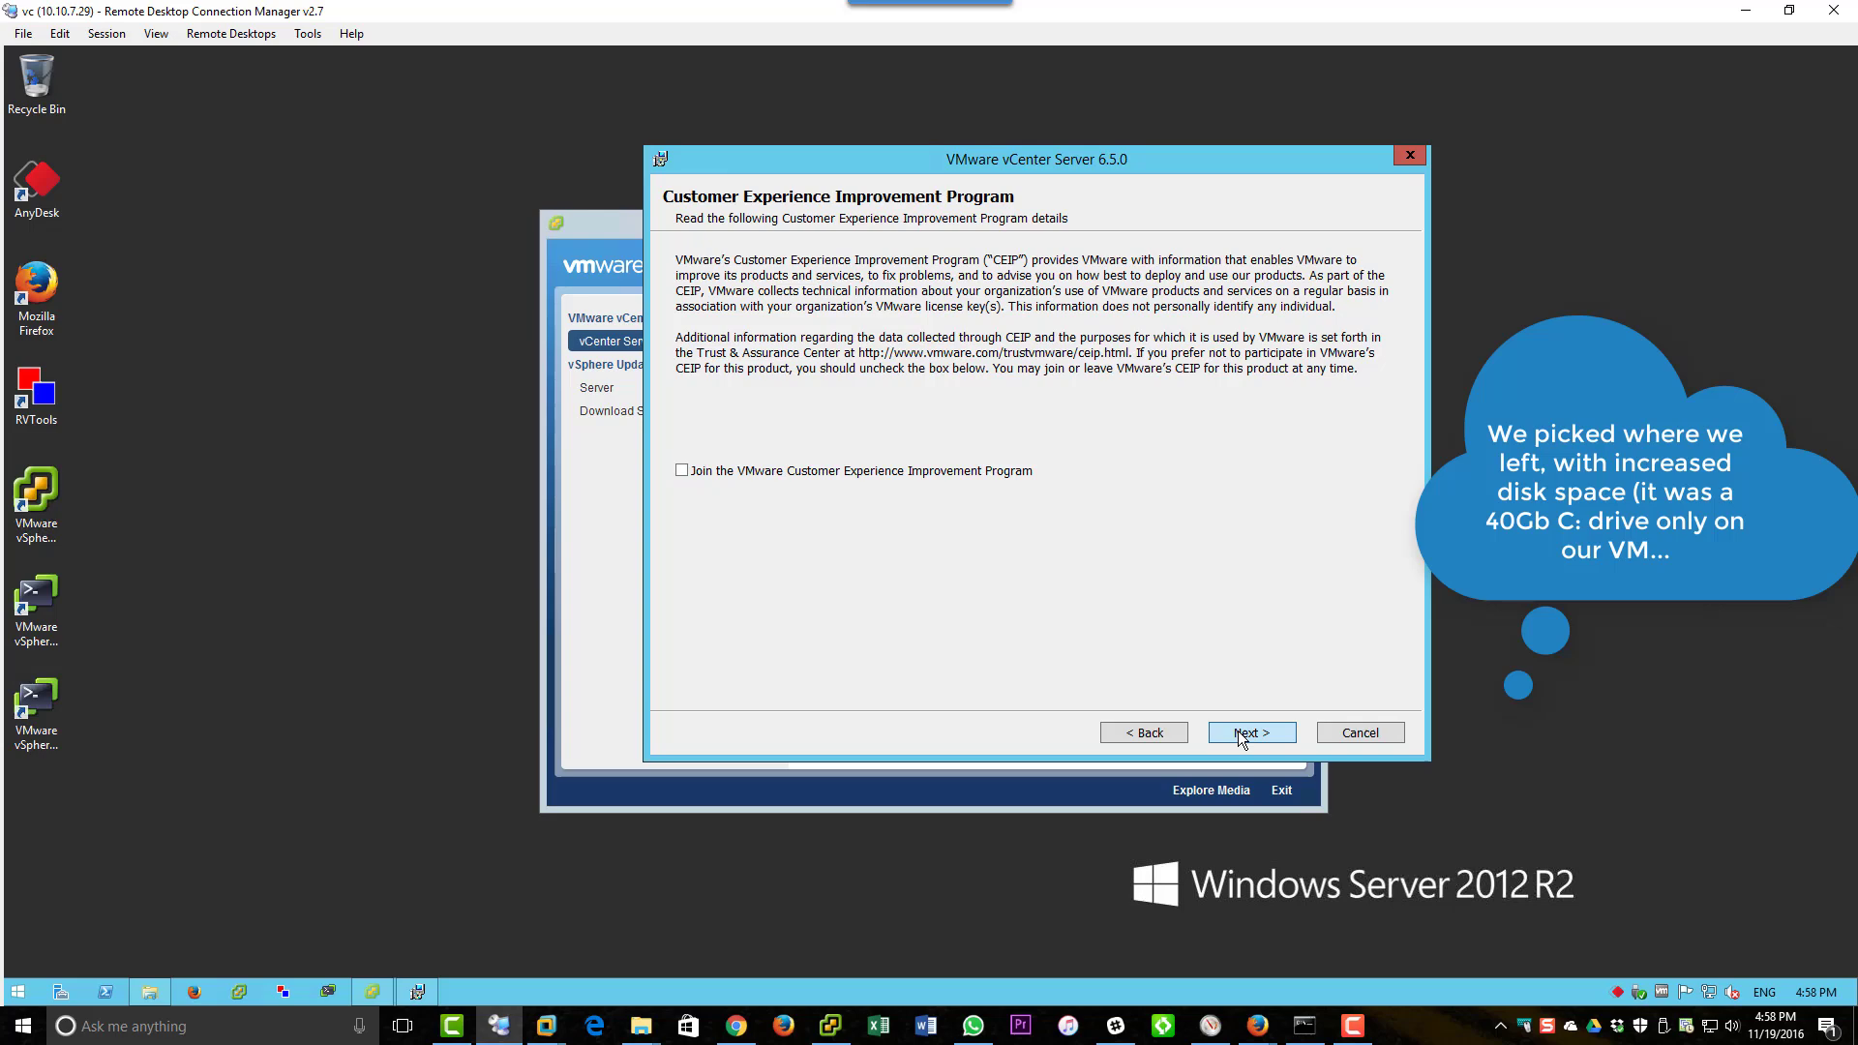
# Decline CEIP, confirm the vCenter machine is backed up, and start the upgrade.
pyautogui.click(1238, 731)
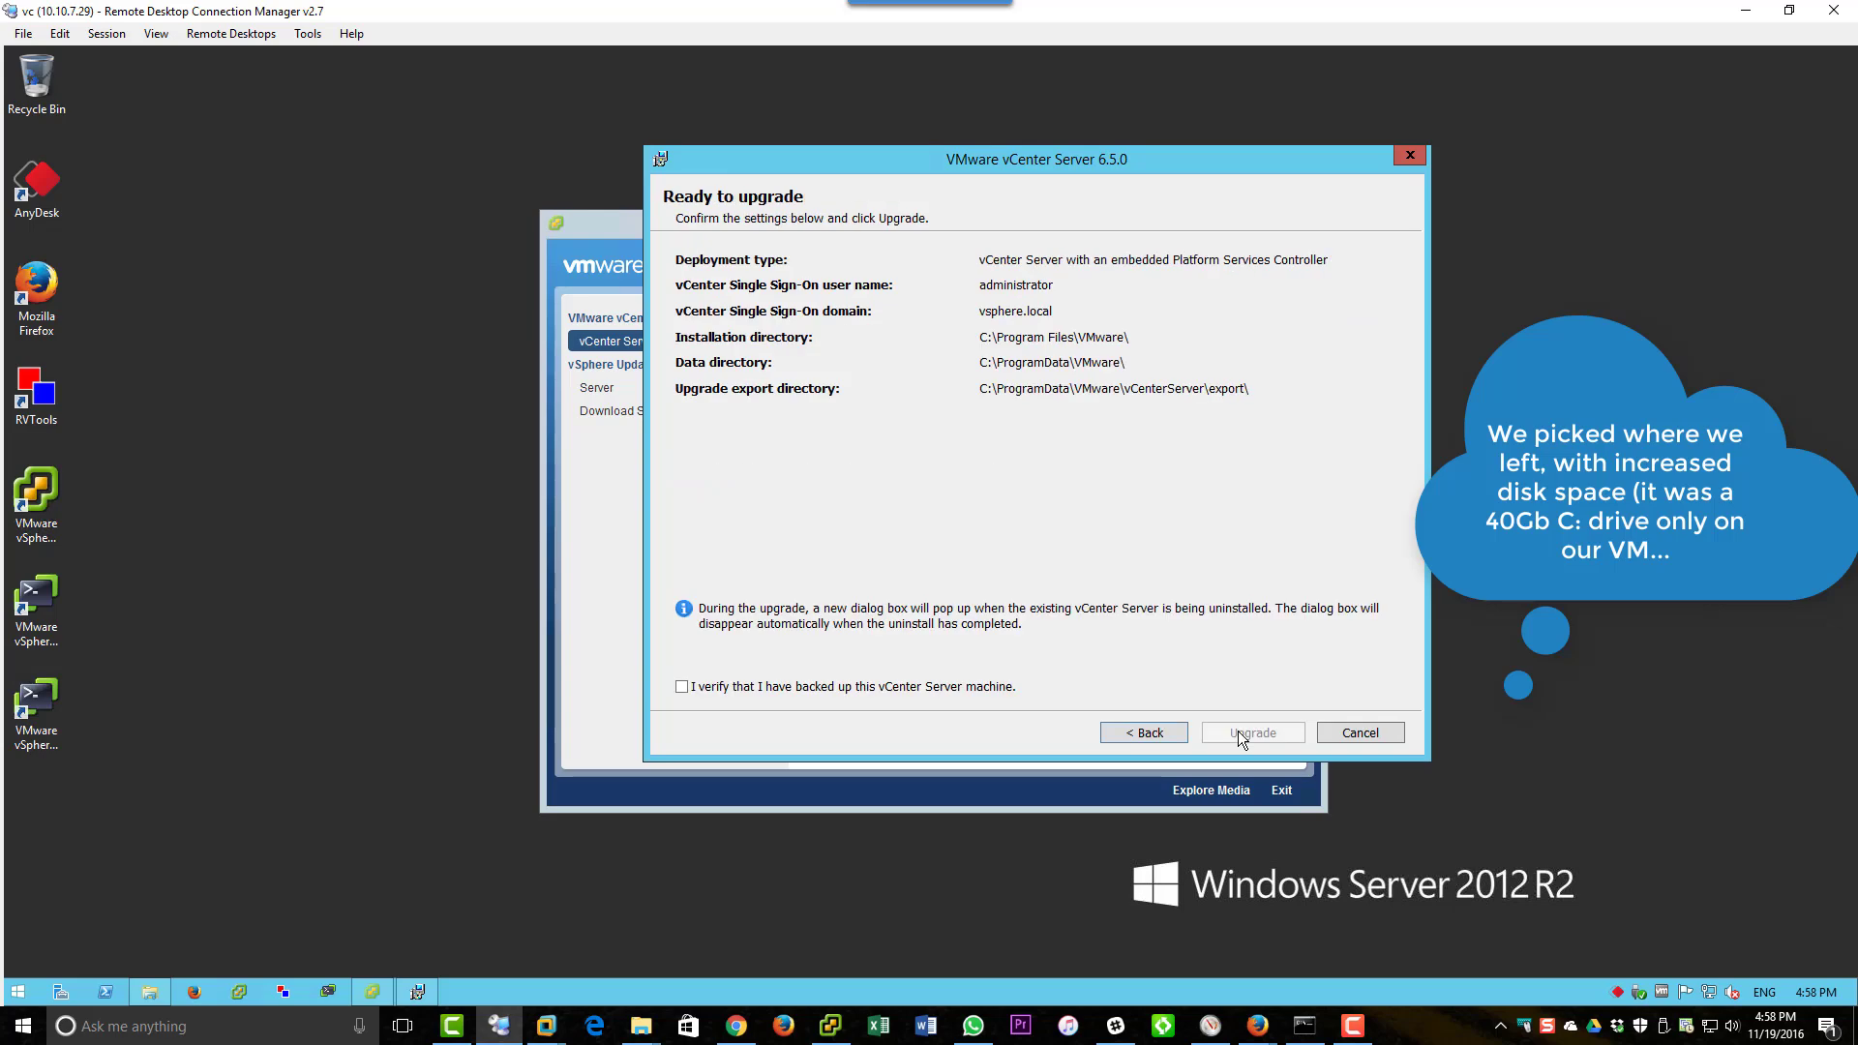
pyautogui.click(962, 687)
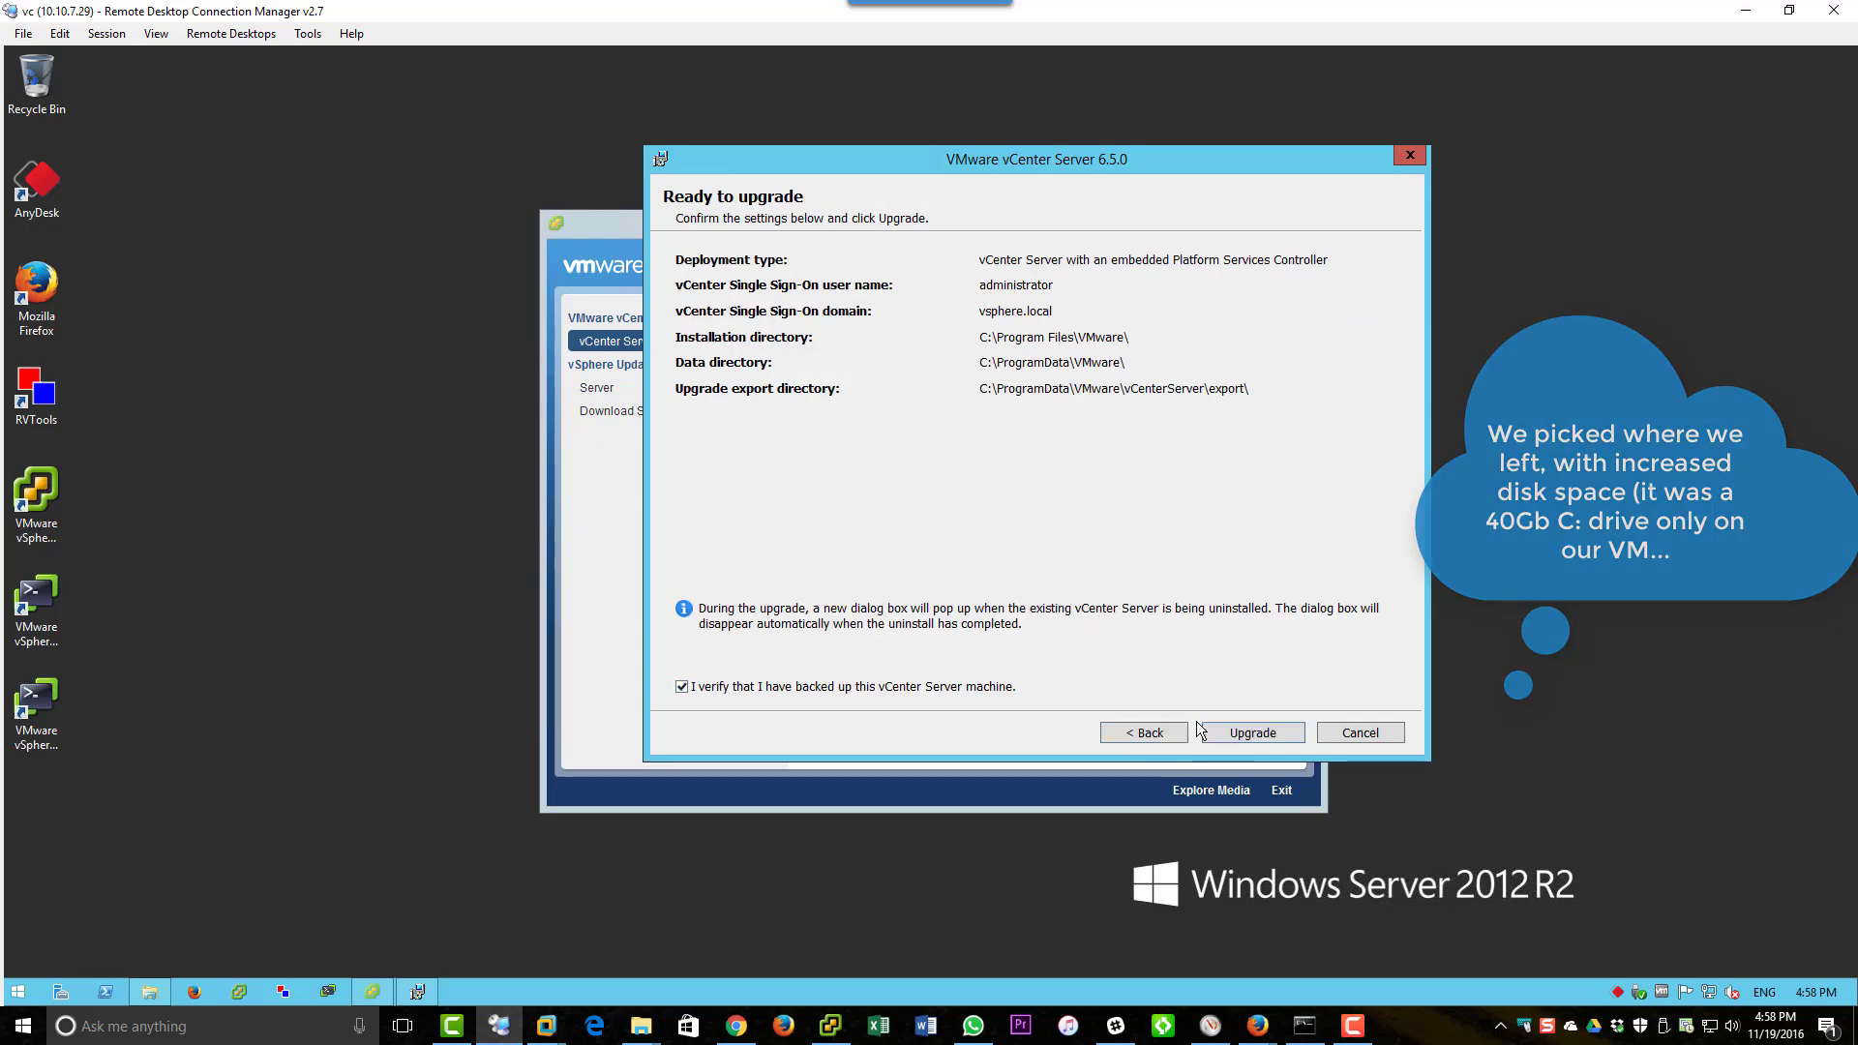
pyautogui.click(1238, 732)
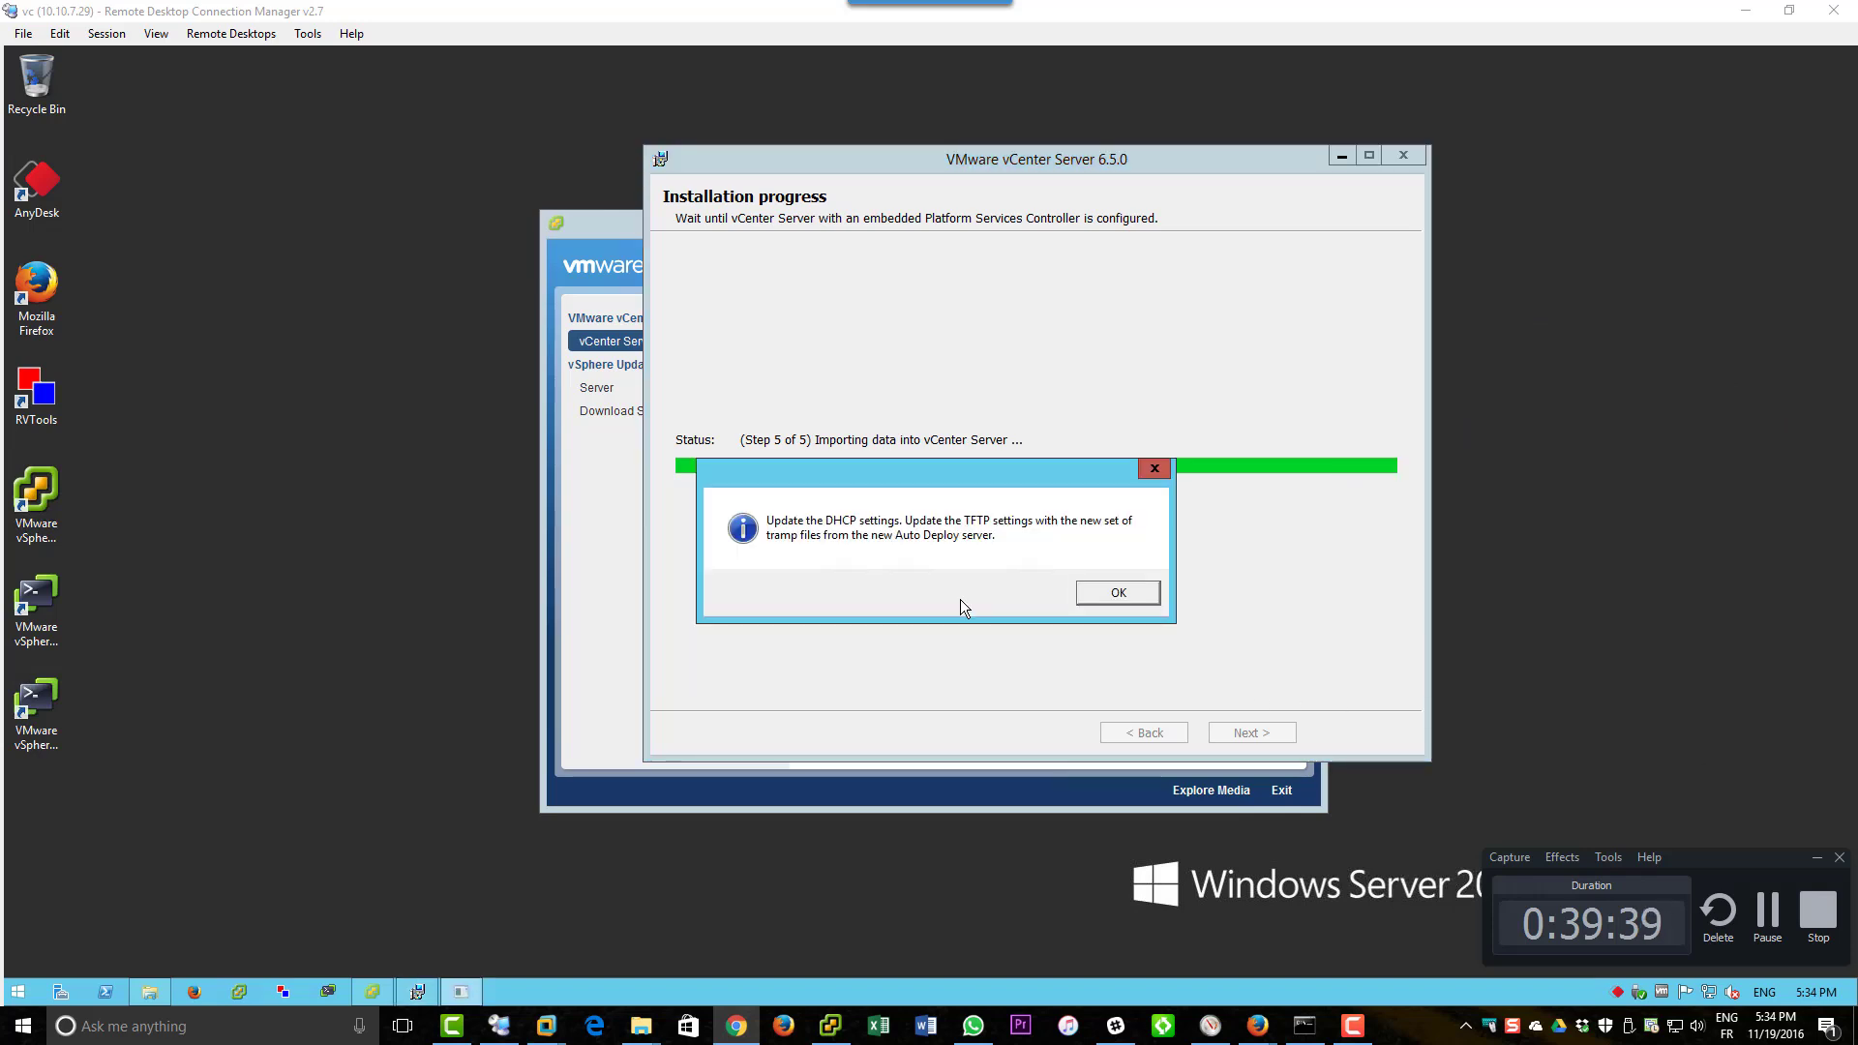
# Dismiss the Auto Deploy DHCP/TFTP notice and finish the completed 6.5.0 setup.
pyautogui.click(1118, 590)
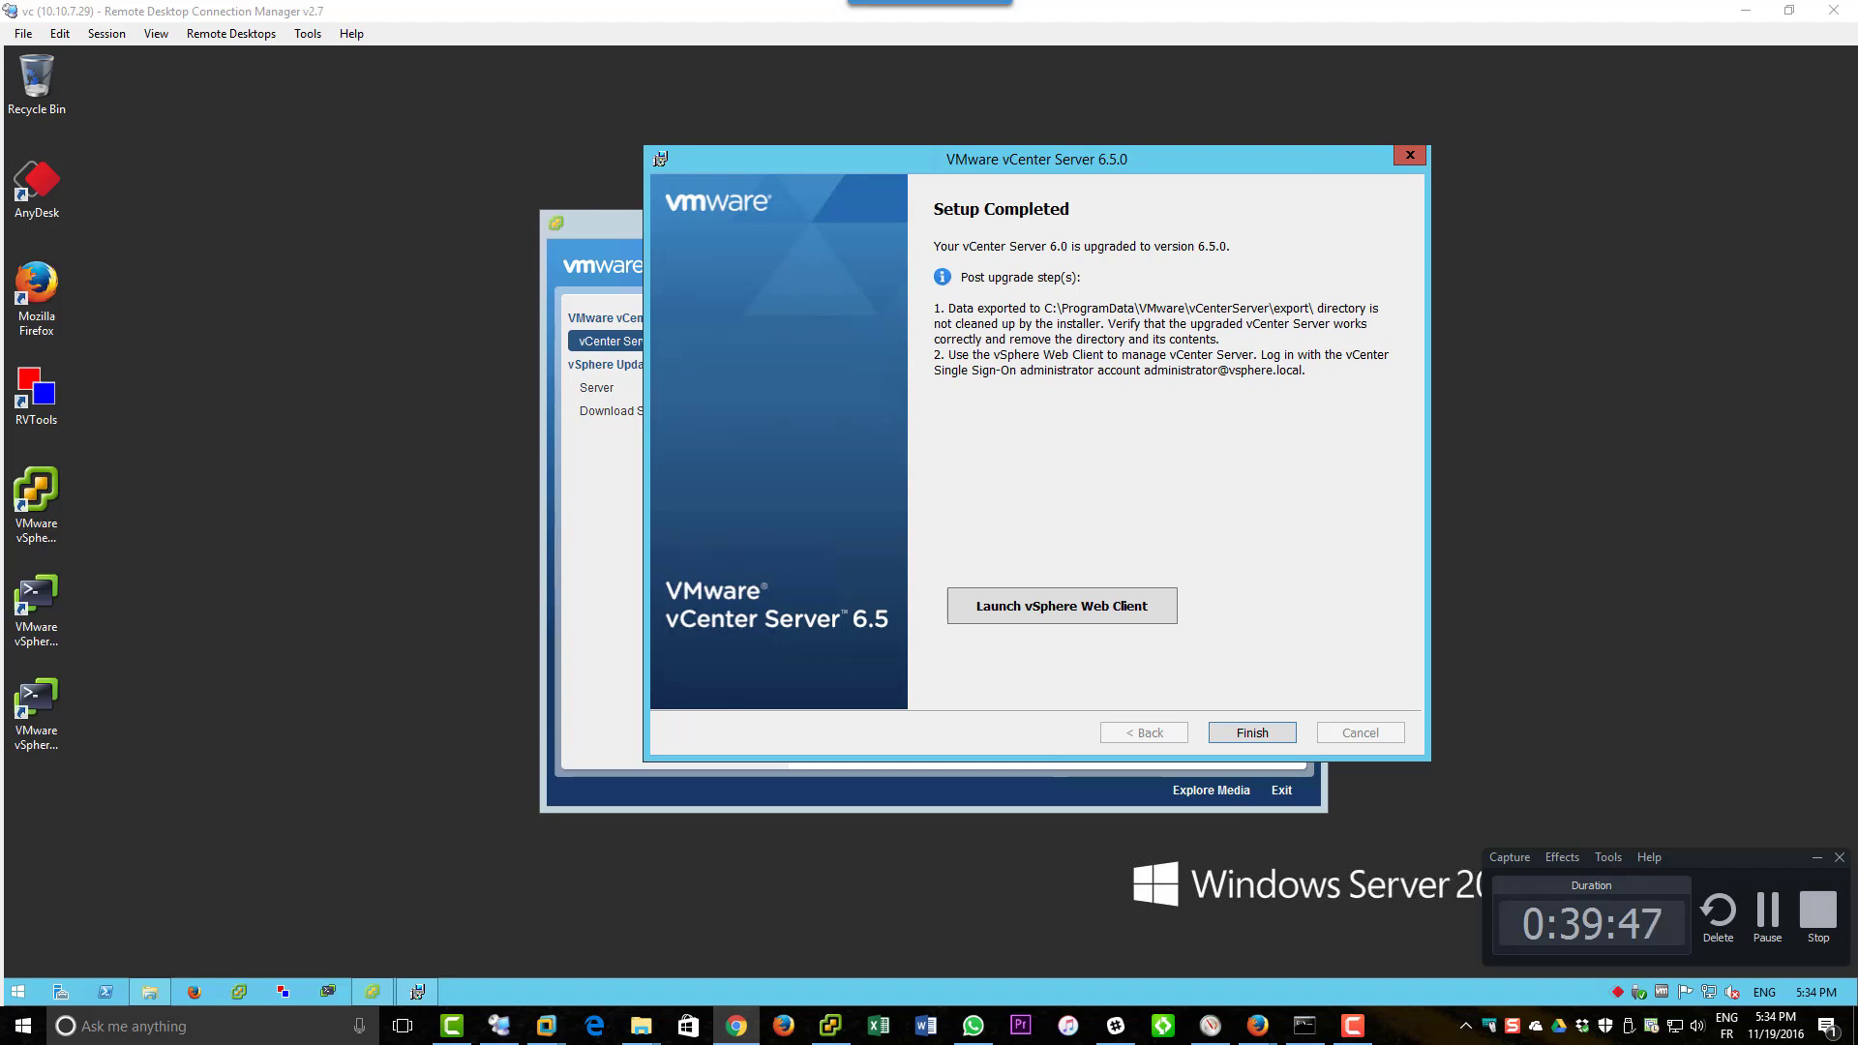
pyautogui.click(1260, 730)
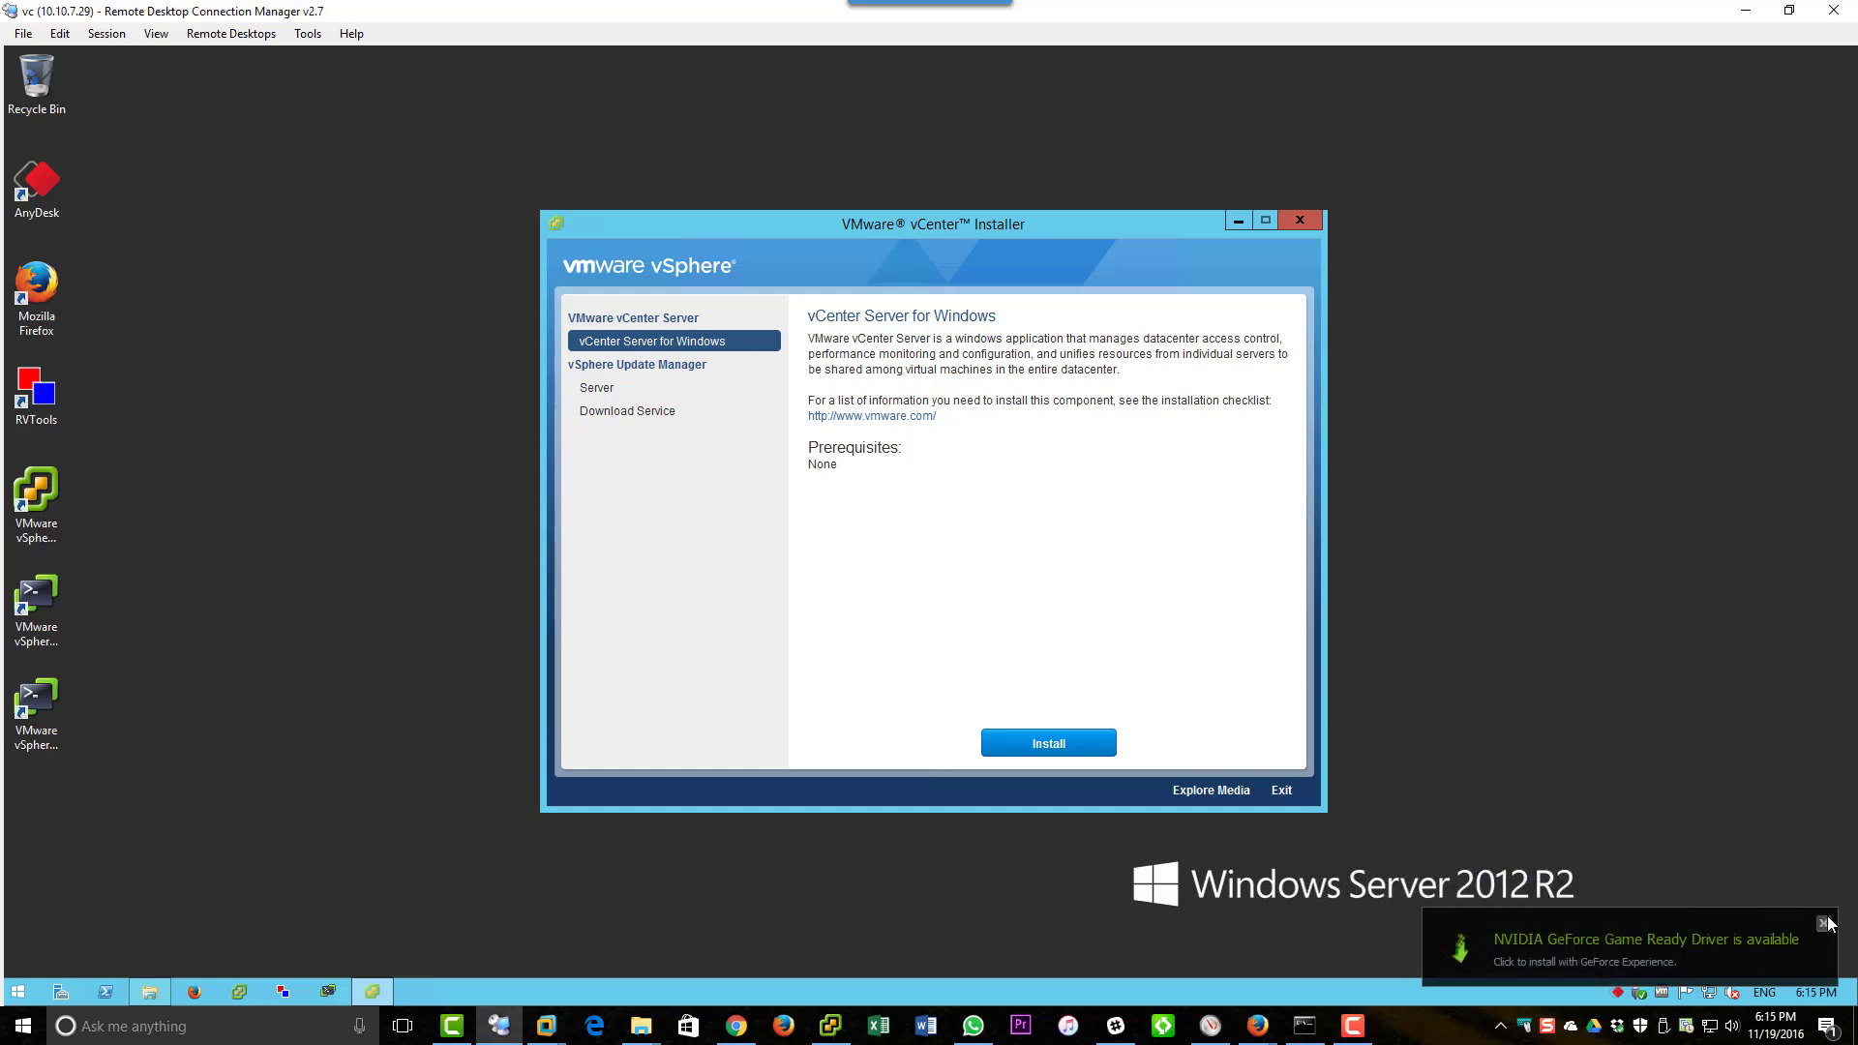
pyautogui.click(1824, 923)
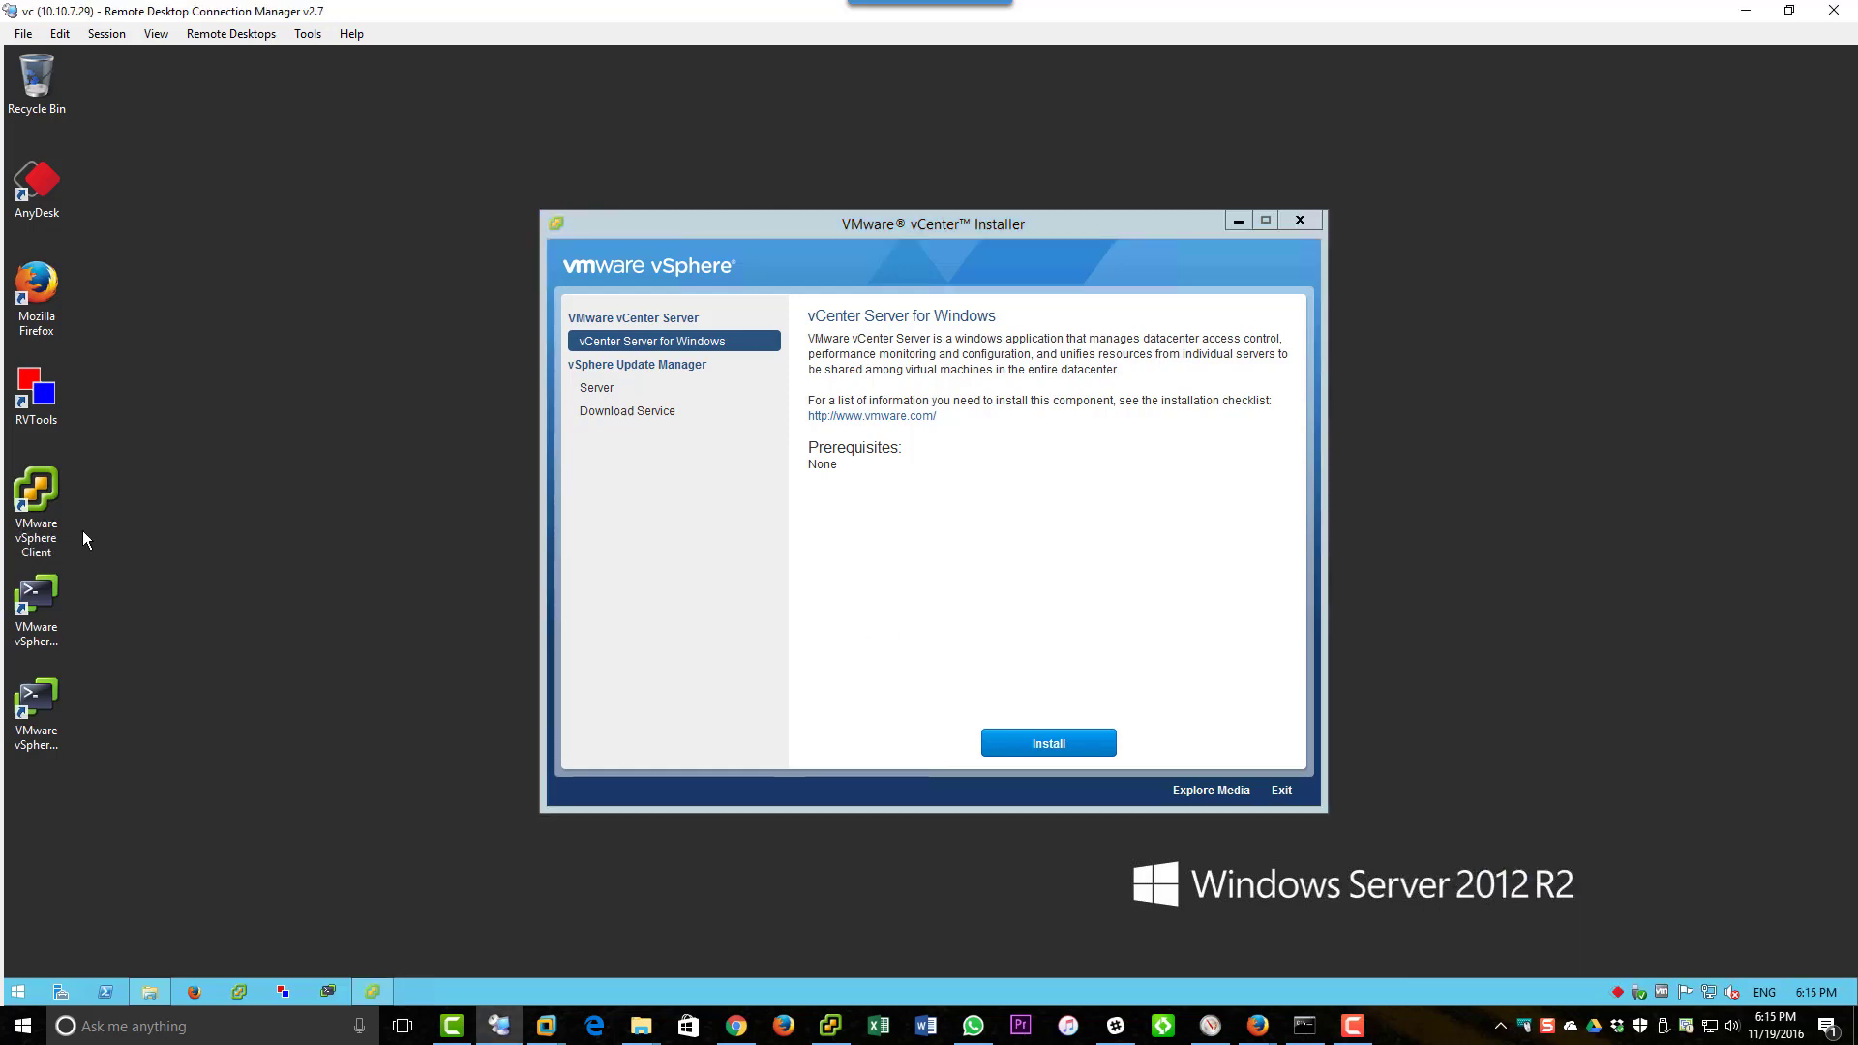
pyautogui.doubleClick(37, 501)
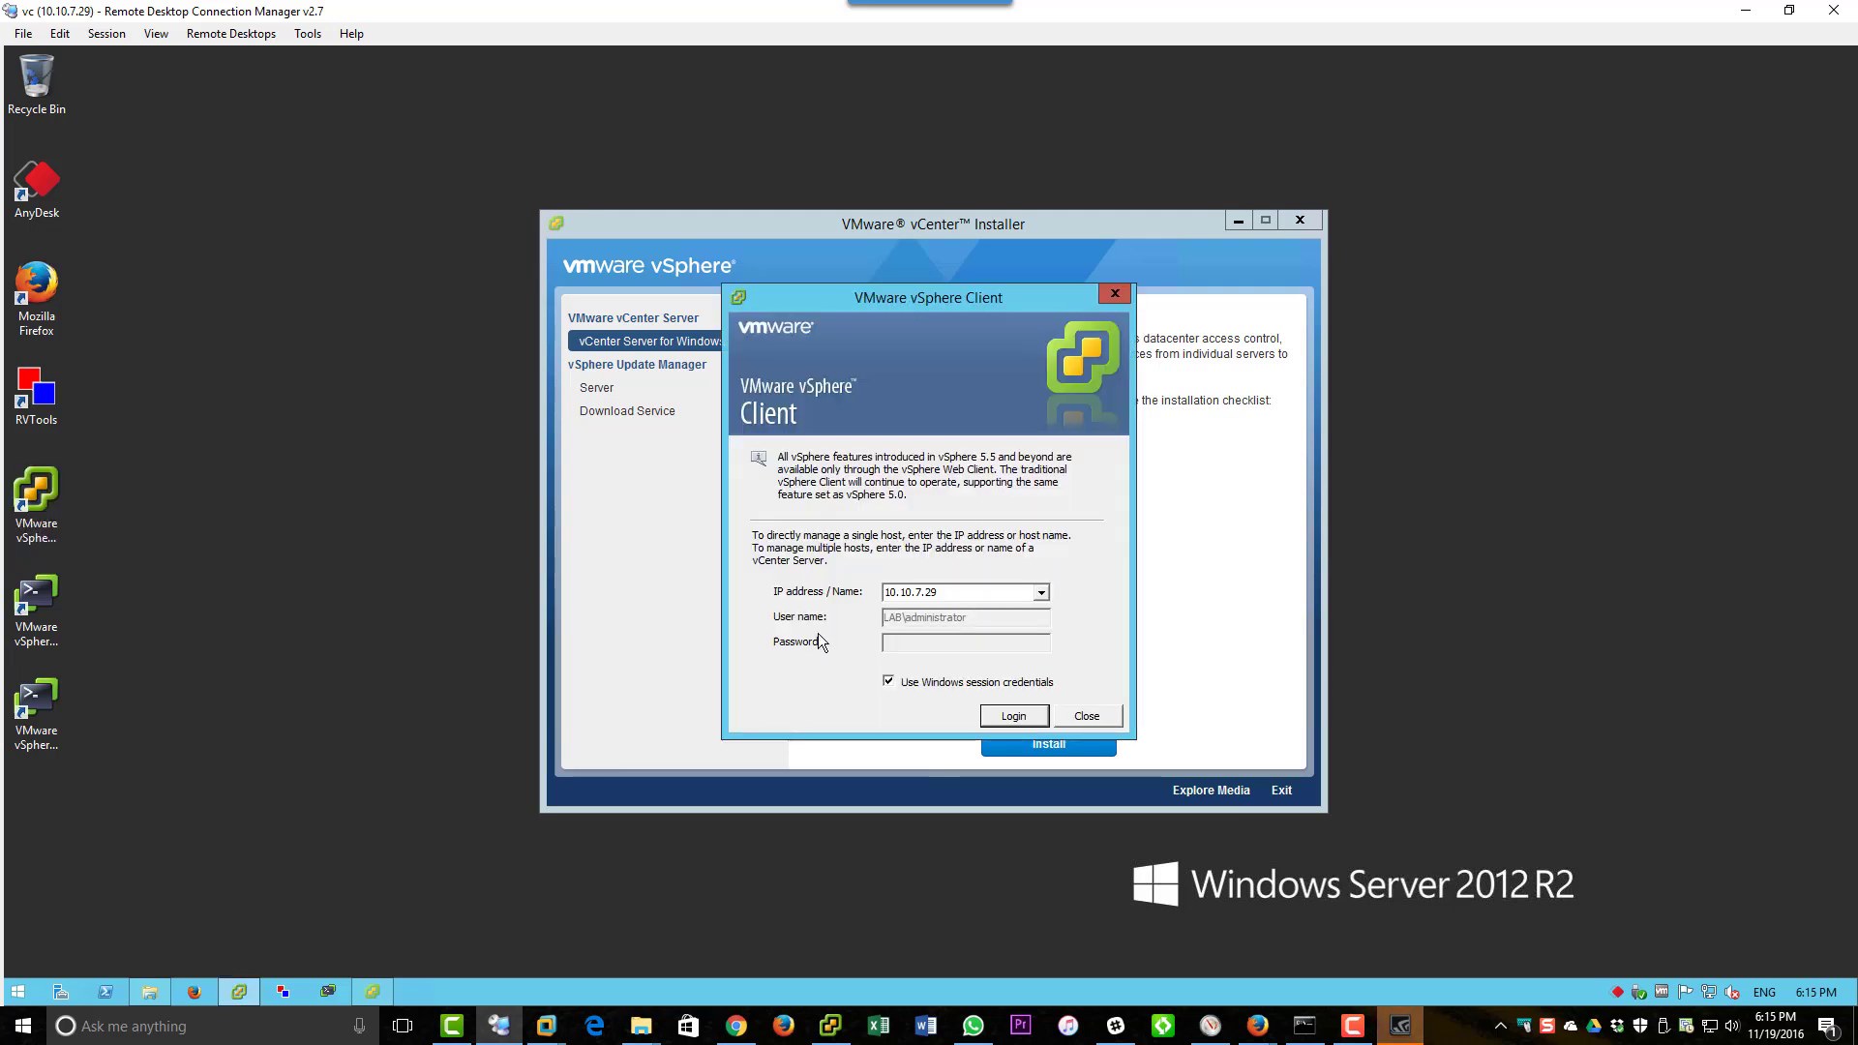
pyautogui.click(1014, 714)
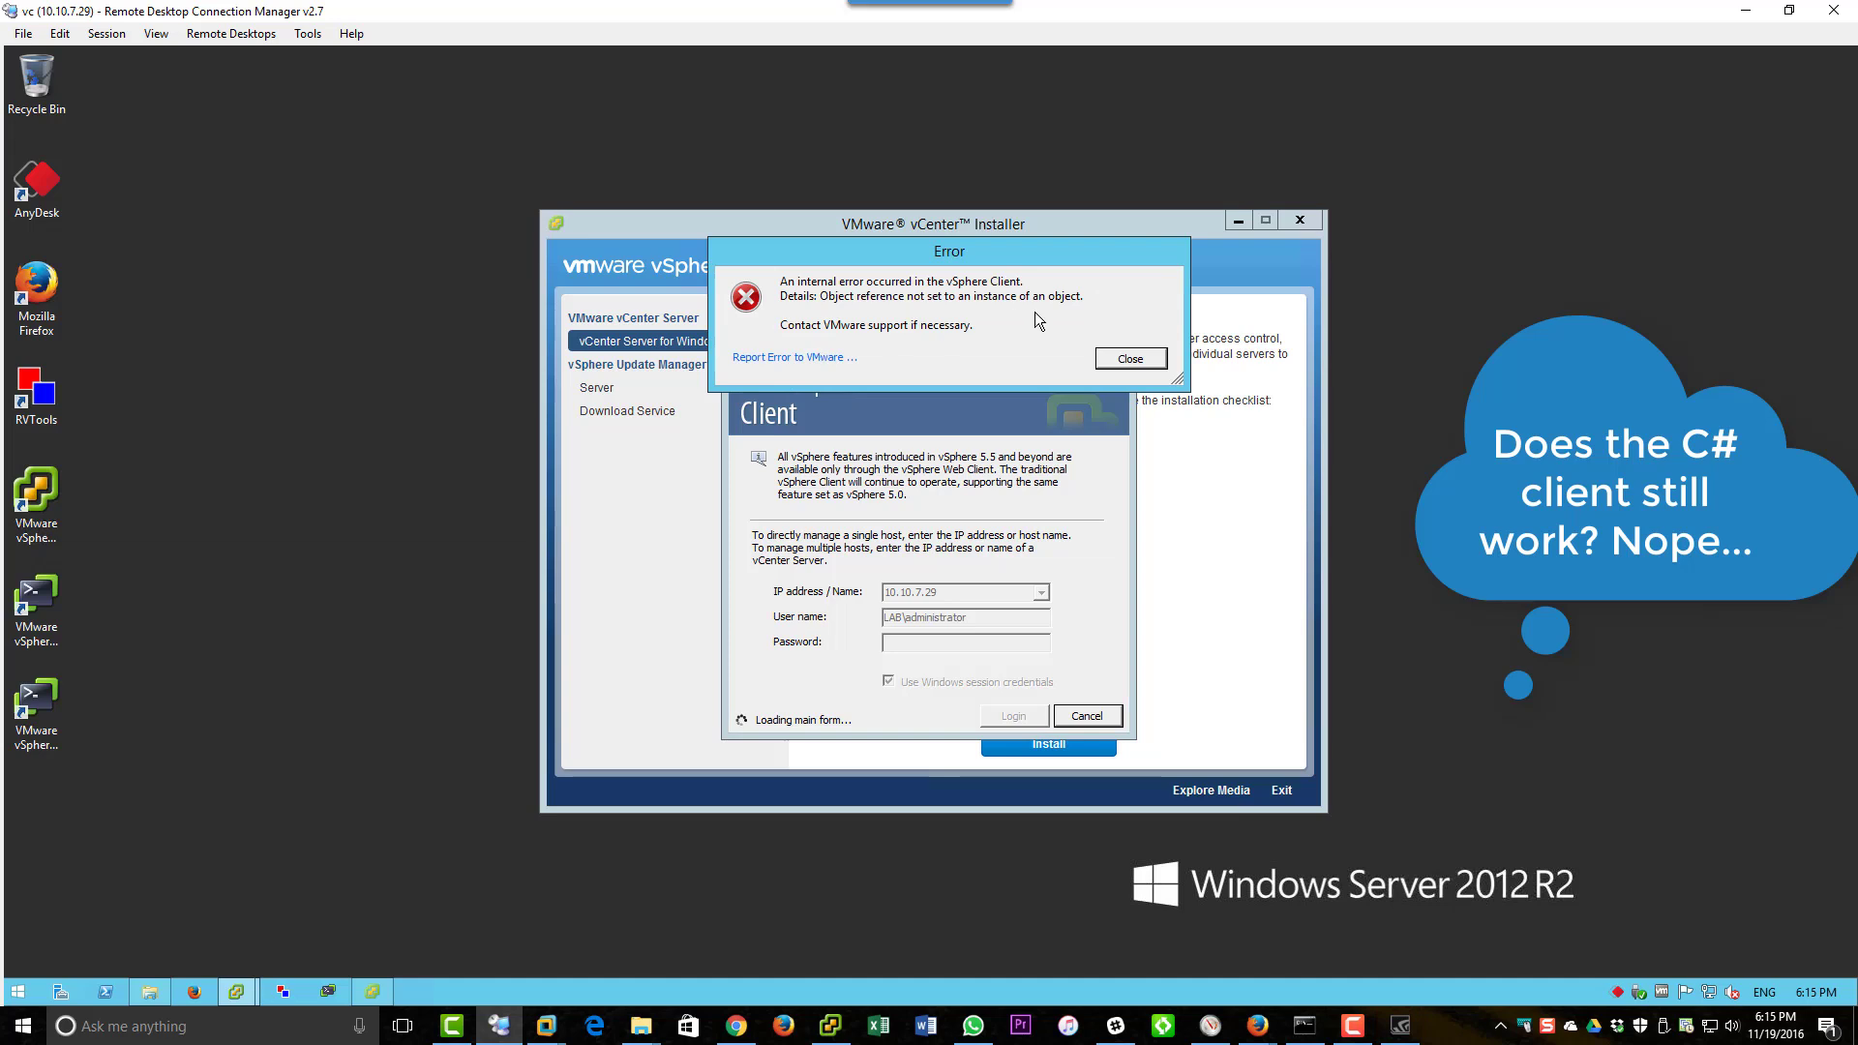
pyautogui.click(1123, 357)
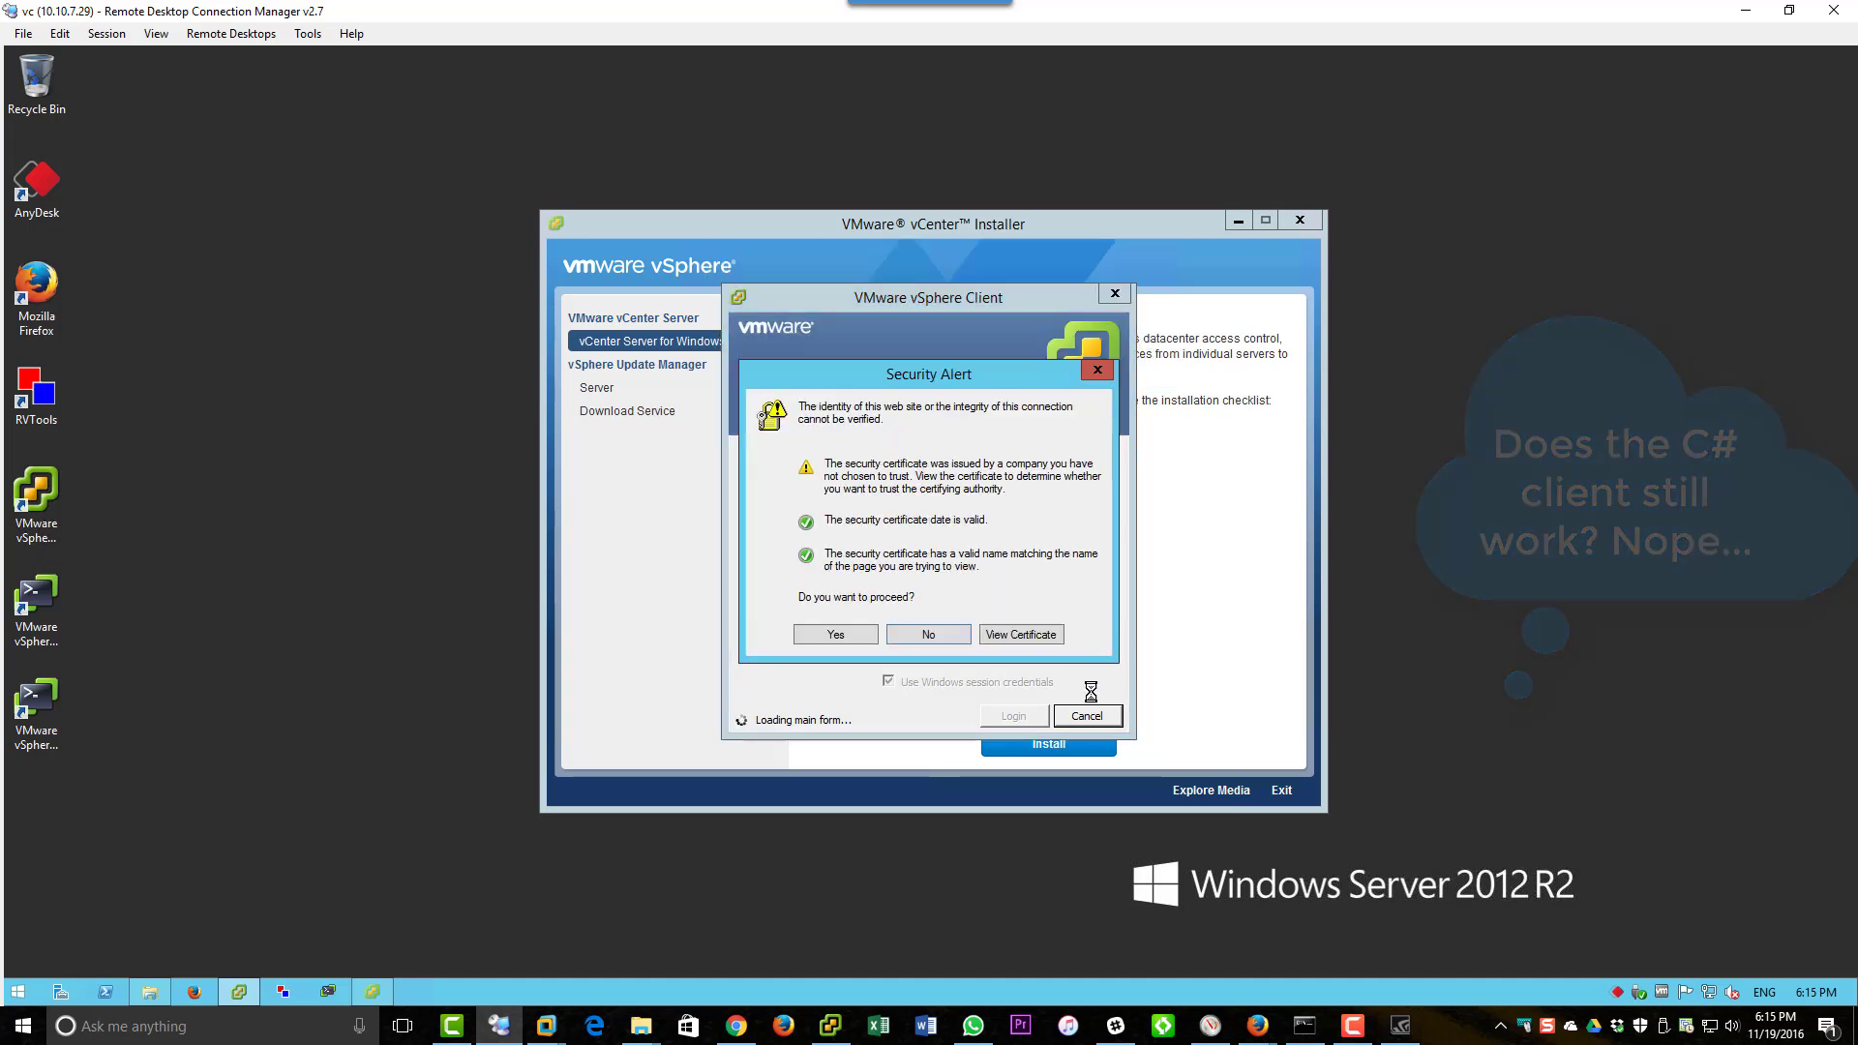
pyautogui.click(836, 639)
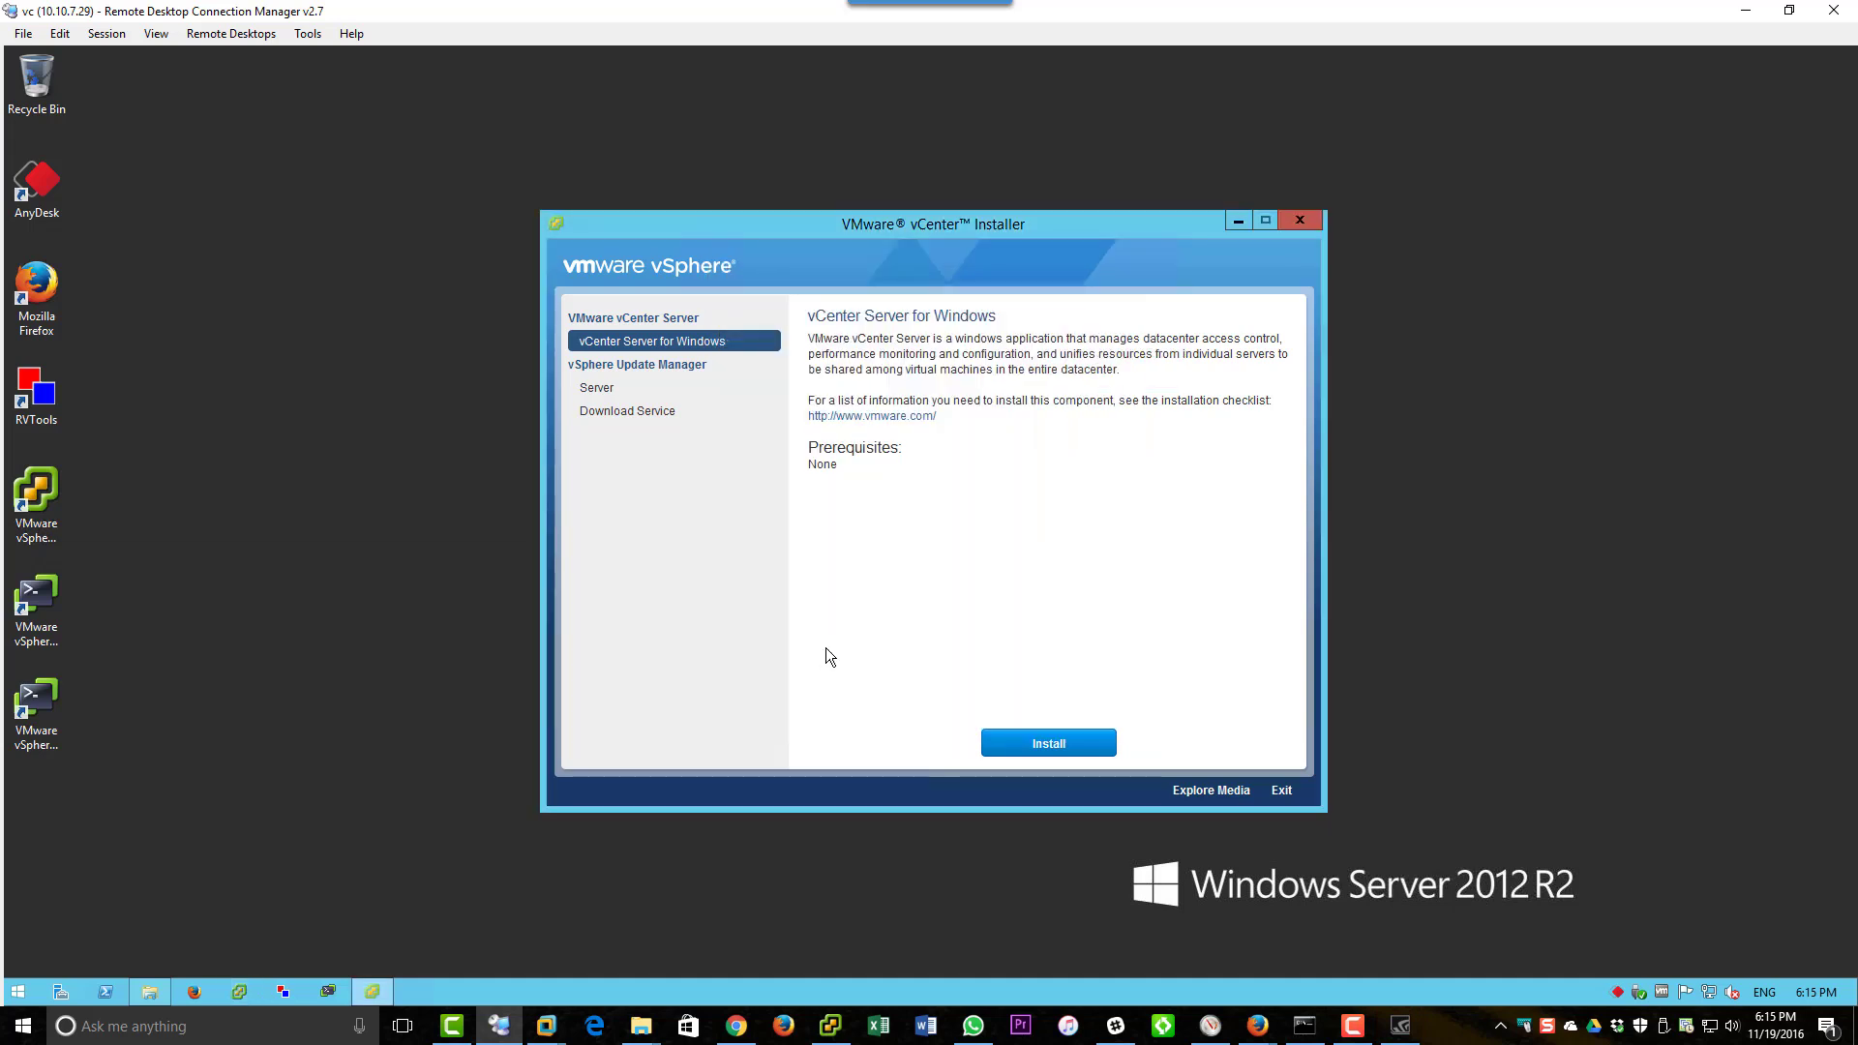
pyautogui.click(36, 290)
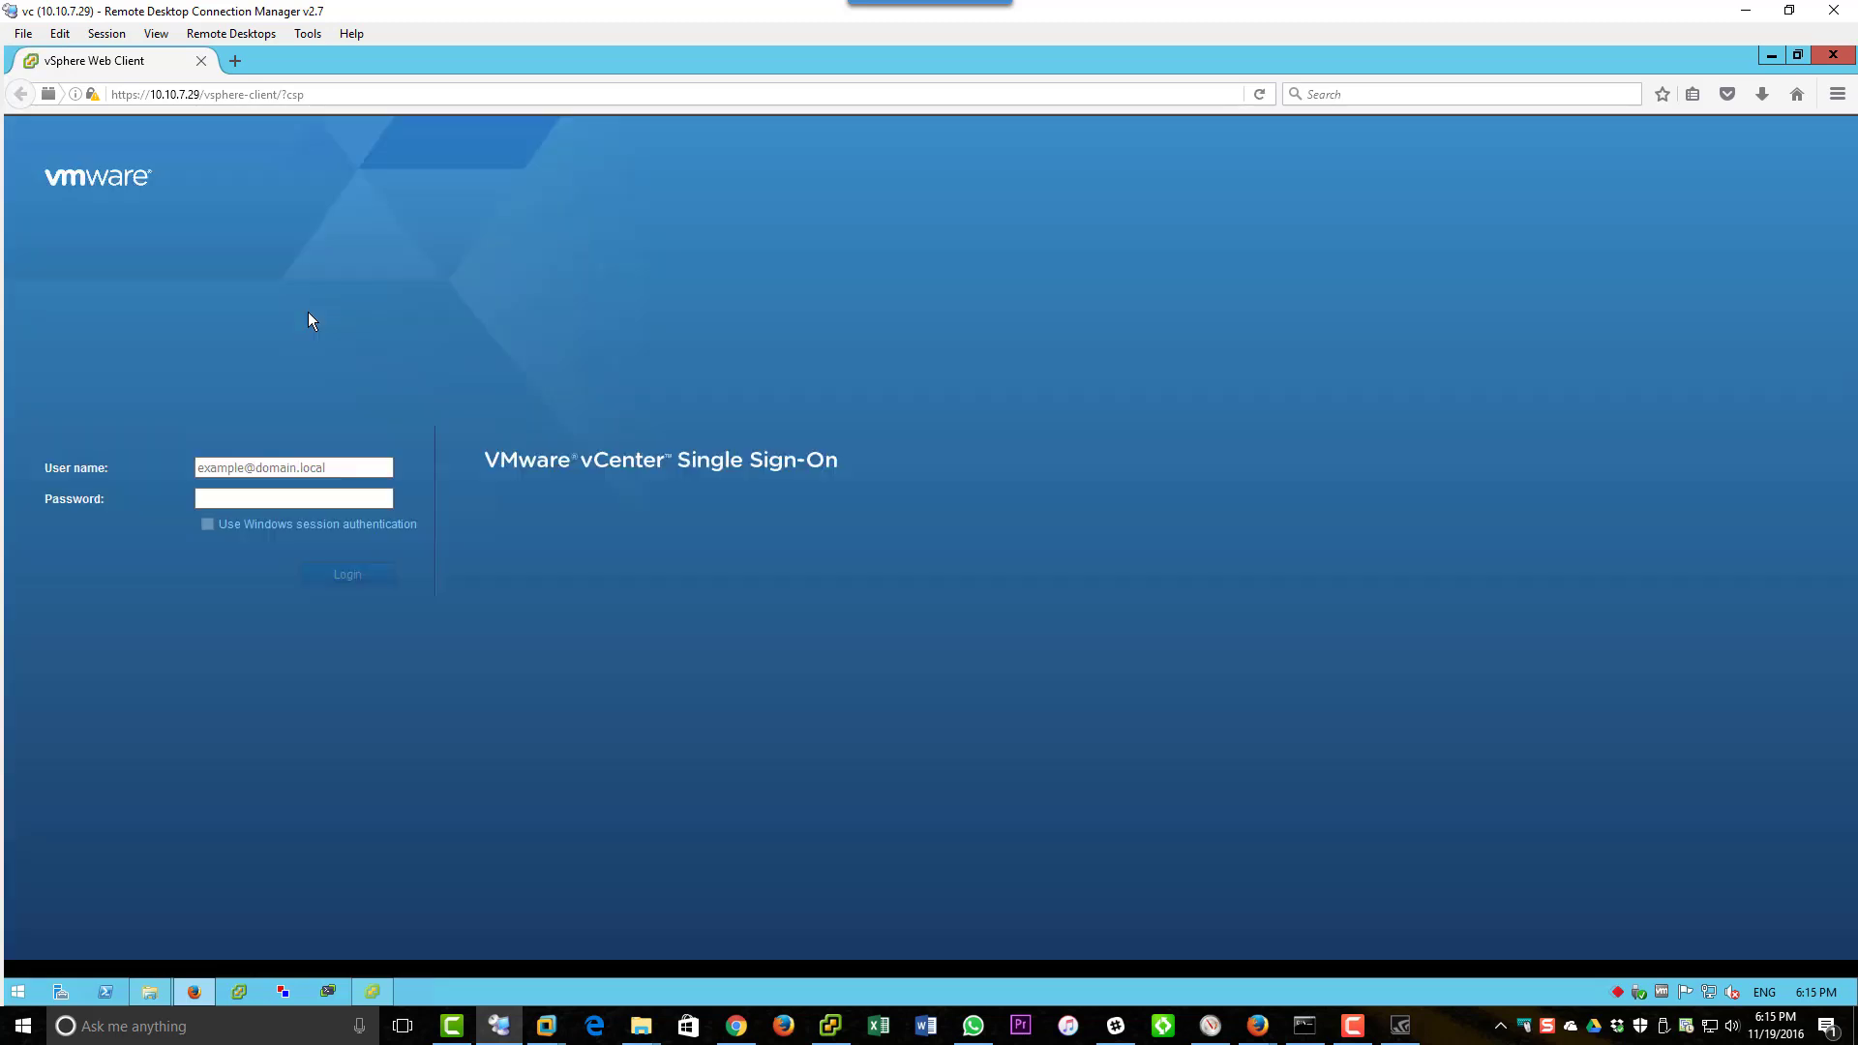
# Sign in to vc.lab.local with the SSO administrator user name and password.
pyautogui.click(283, 472)
pyautogui.write('a')
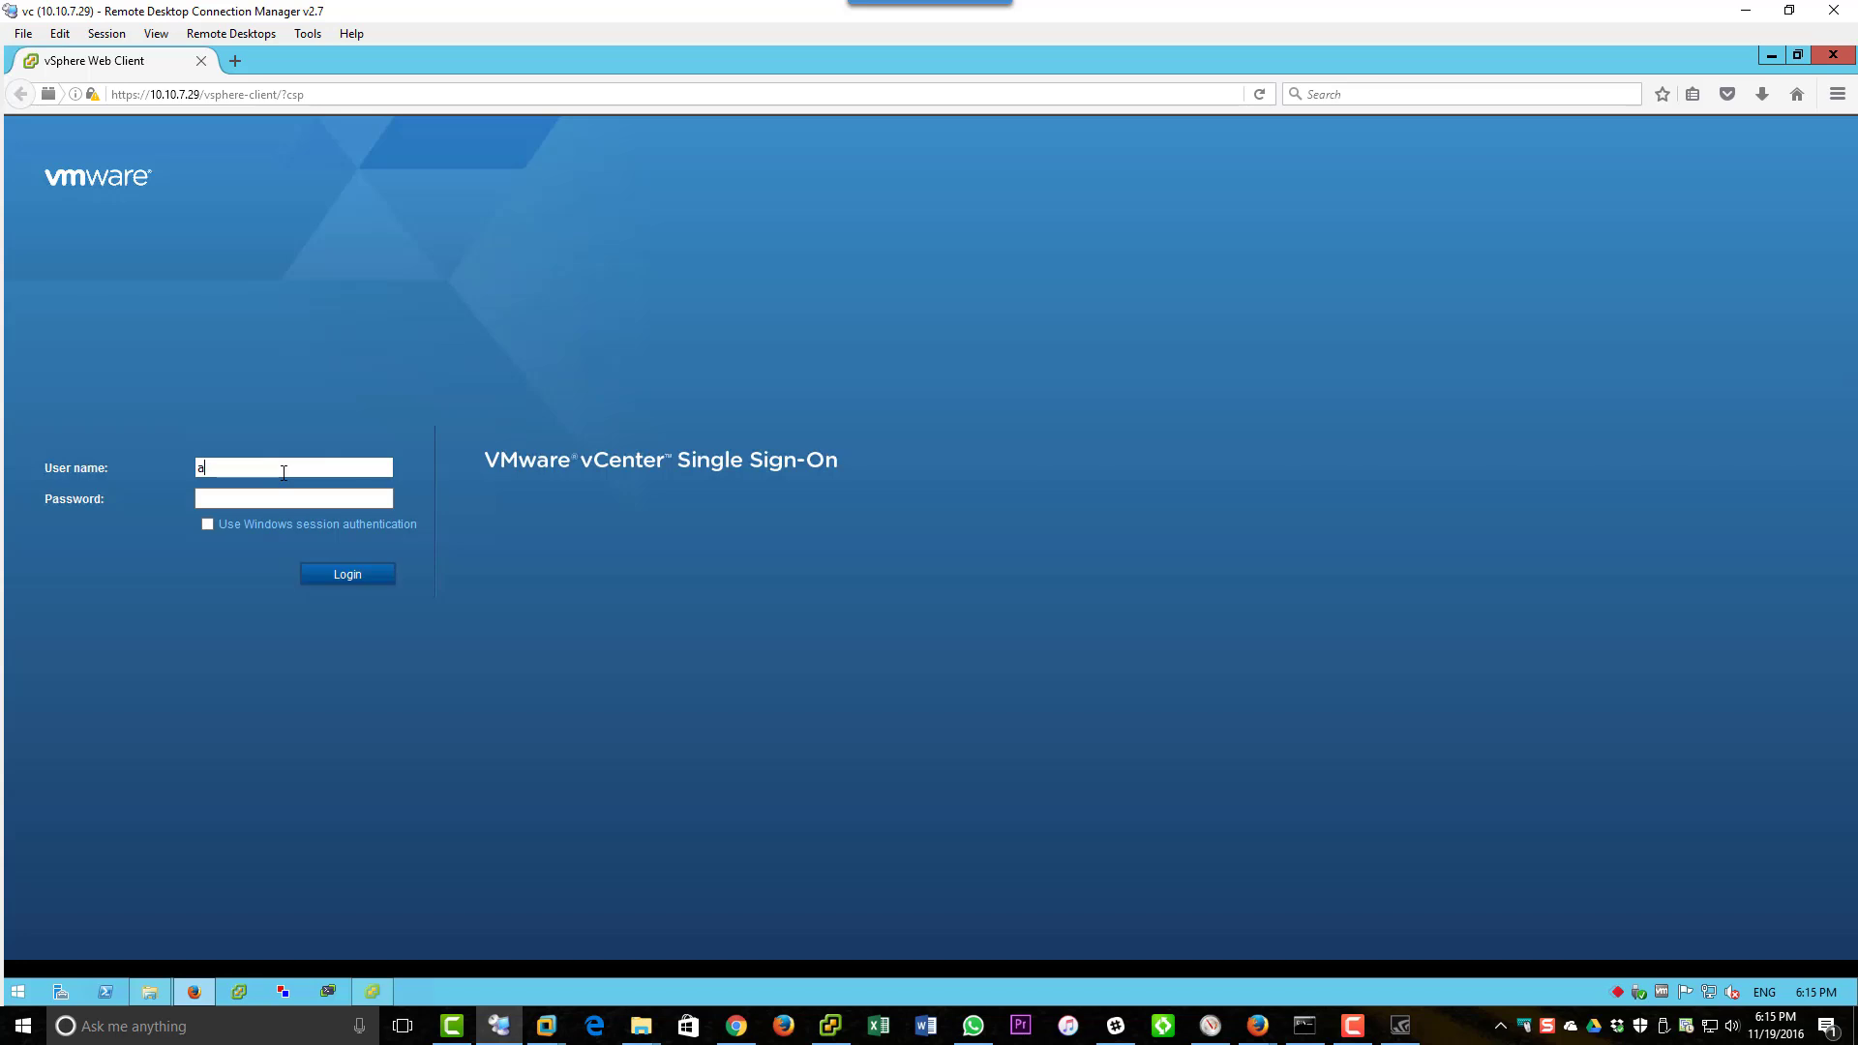
pyautogui.write('dministra')
pyautogui.write('tor@')
pyautogui.write('vsphere.local')
pyautogui.press('Tab')
pyautogui.write('***')
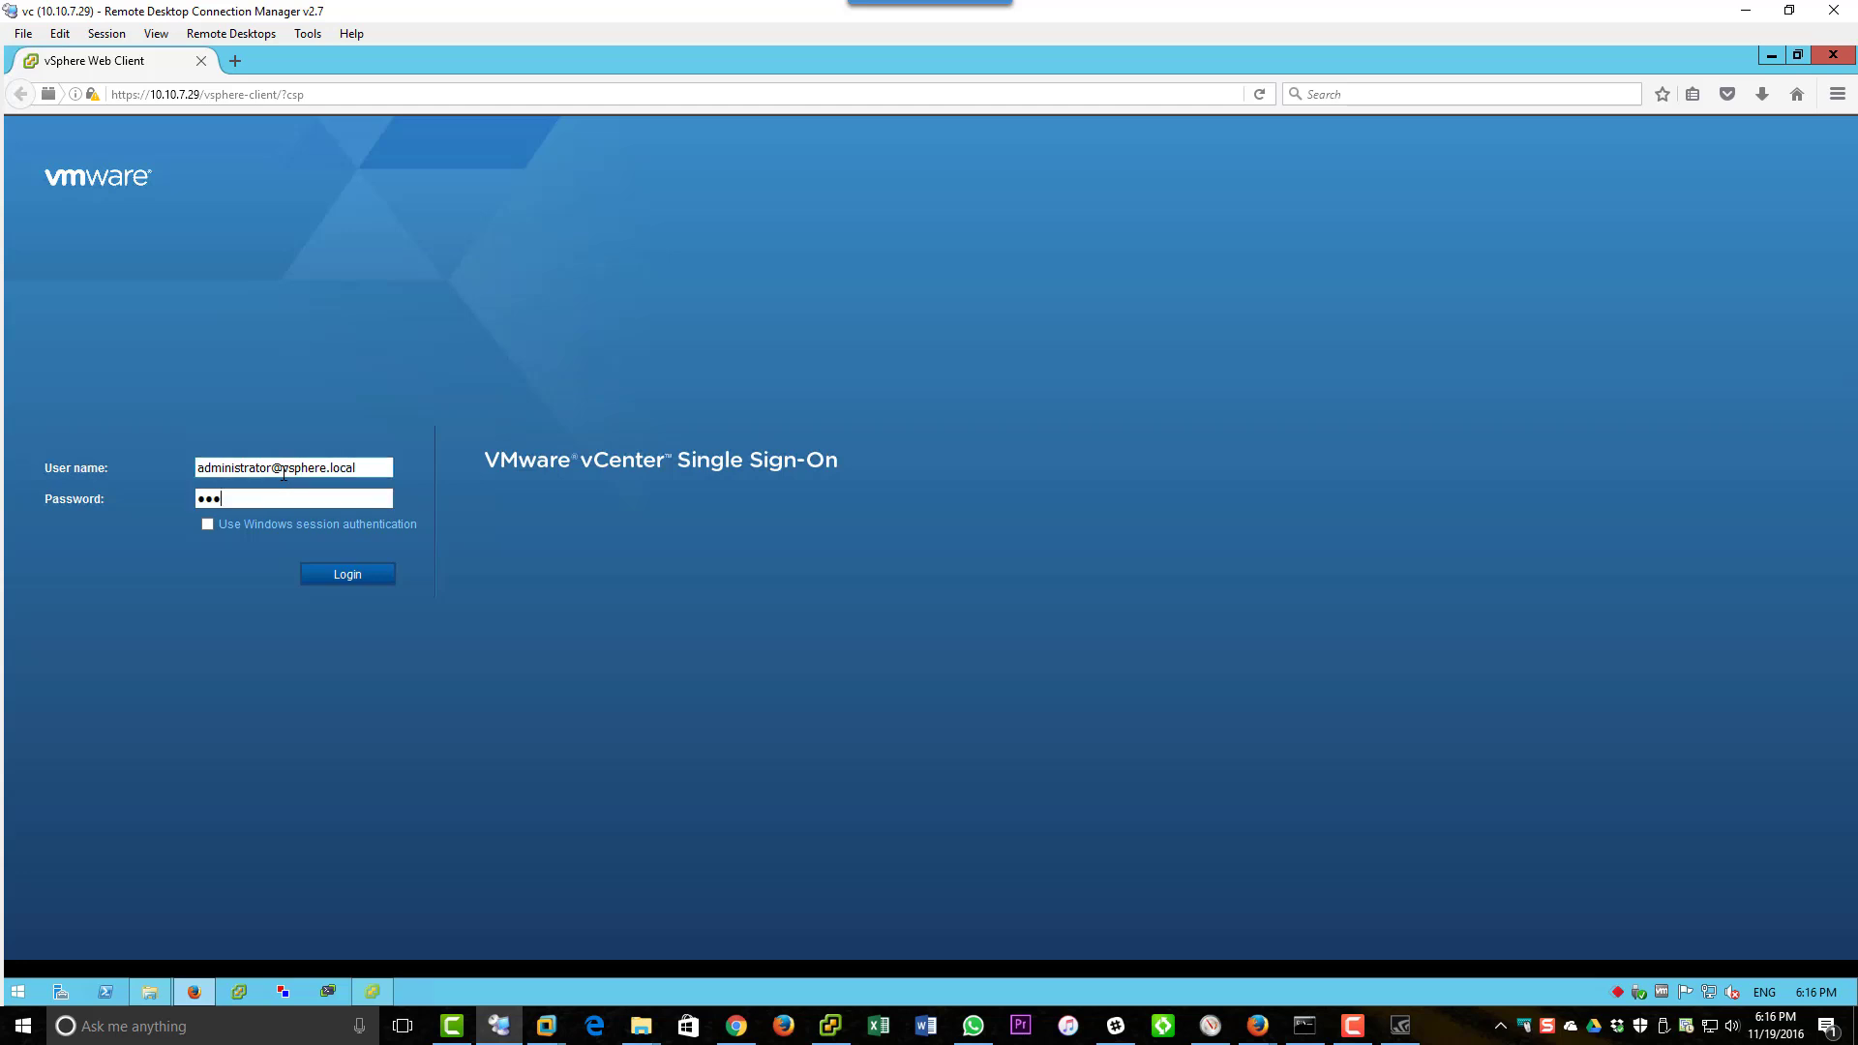
pyautogui.write('**********')
pyautogui.press('Return')
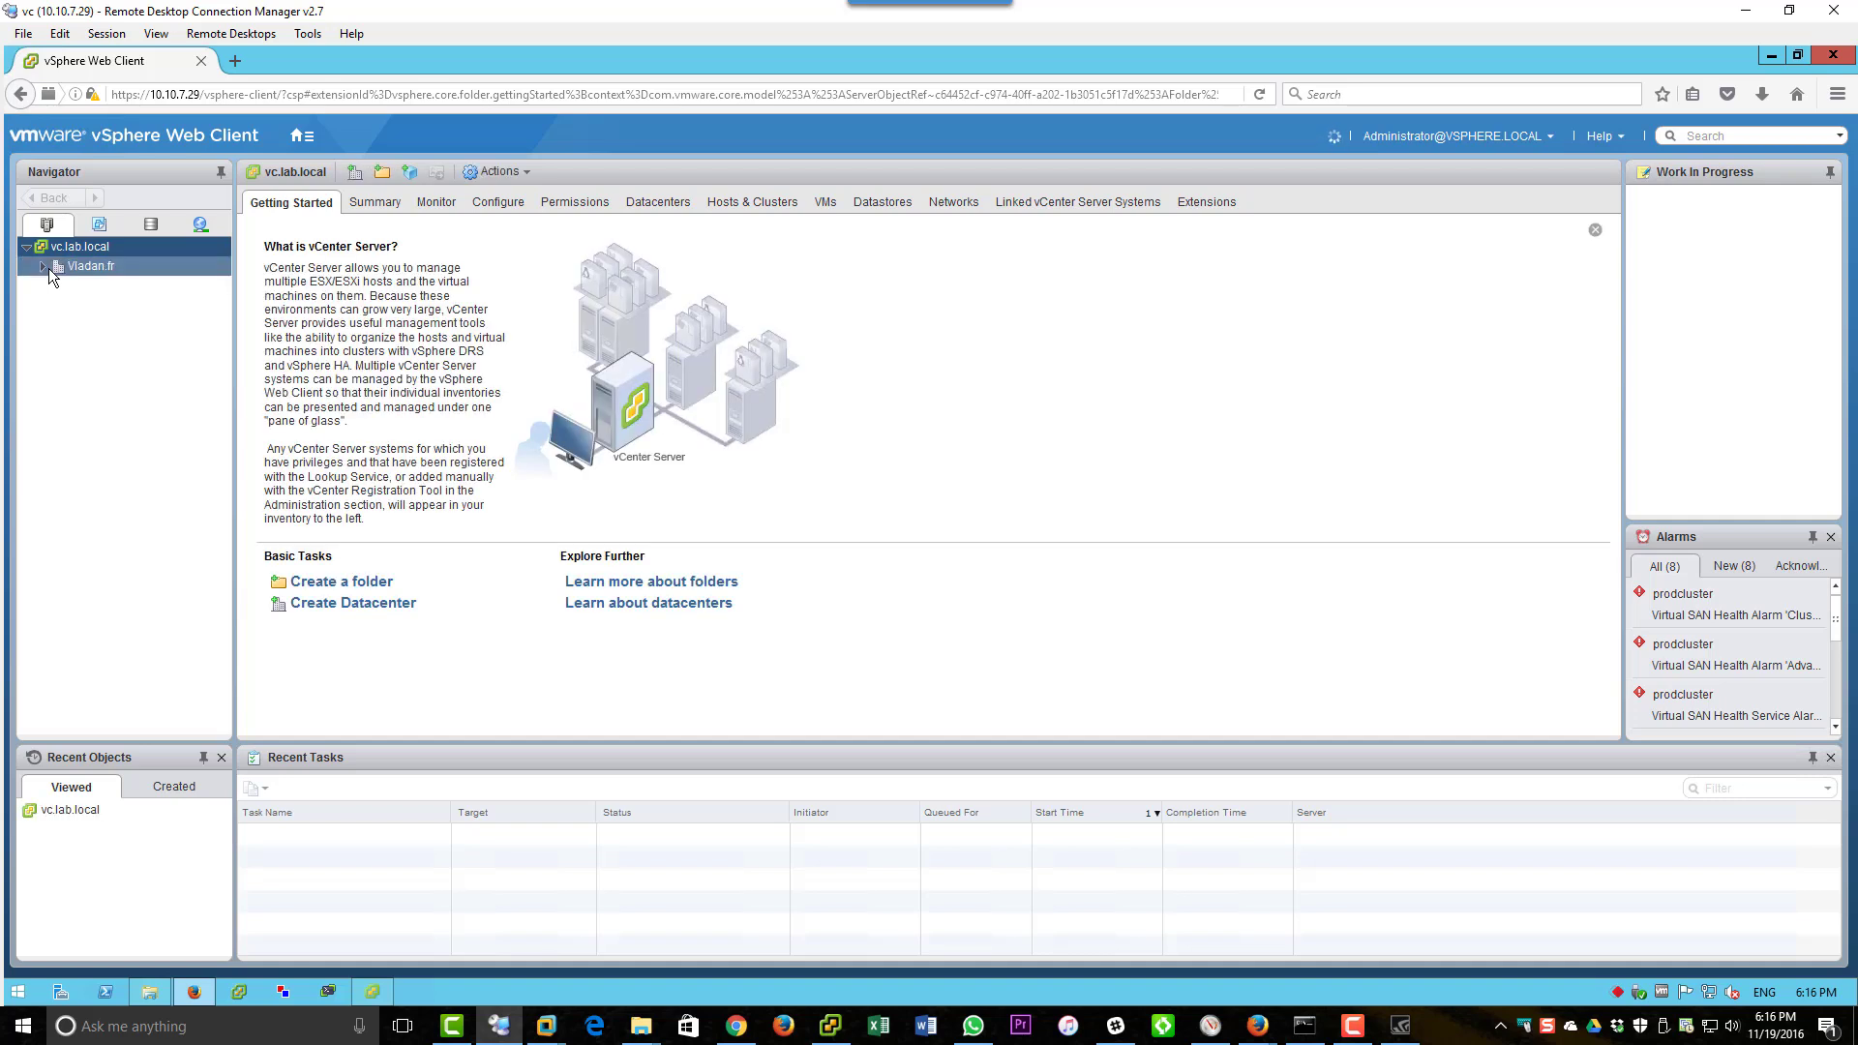
# Open prodcluster's Configure settings under the Vladan.fr datacenter to view vSphere DRS.
pyautogui.click(42, 266)
pyautogui.click(105, 286)
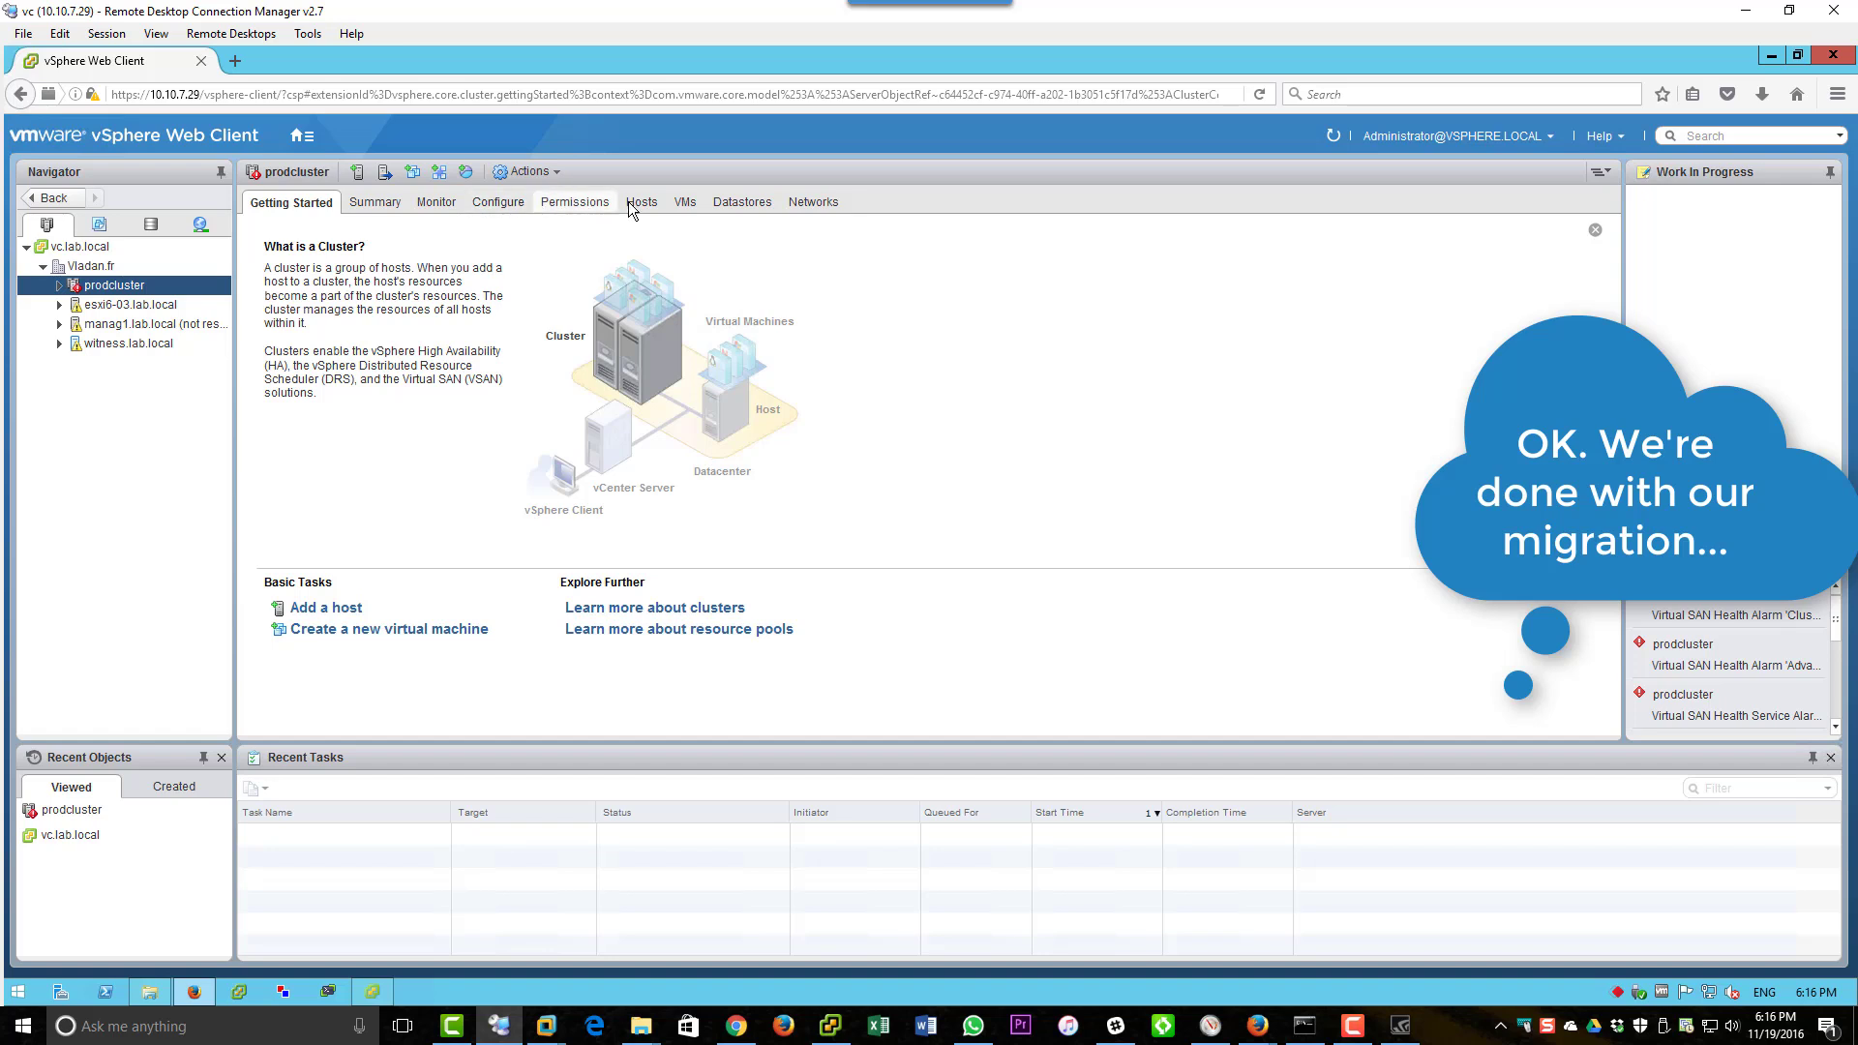
pyautogui.click(491, 202)
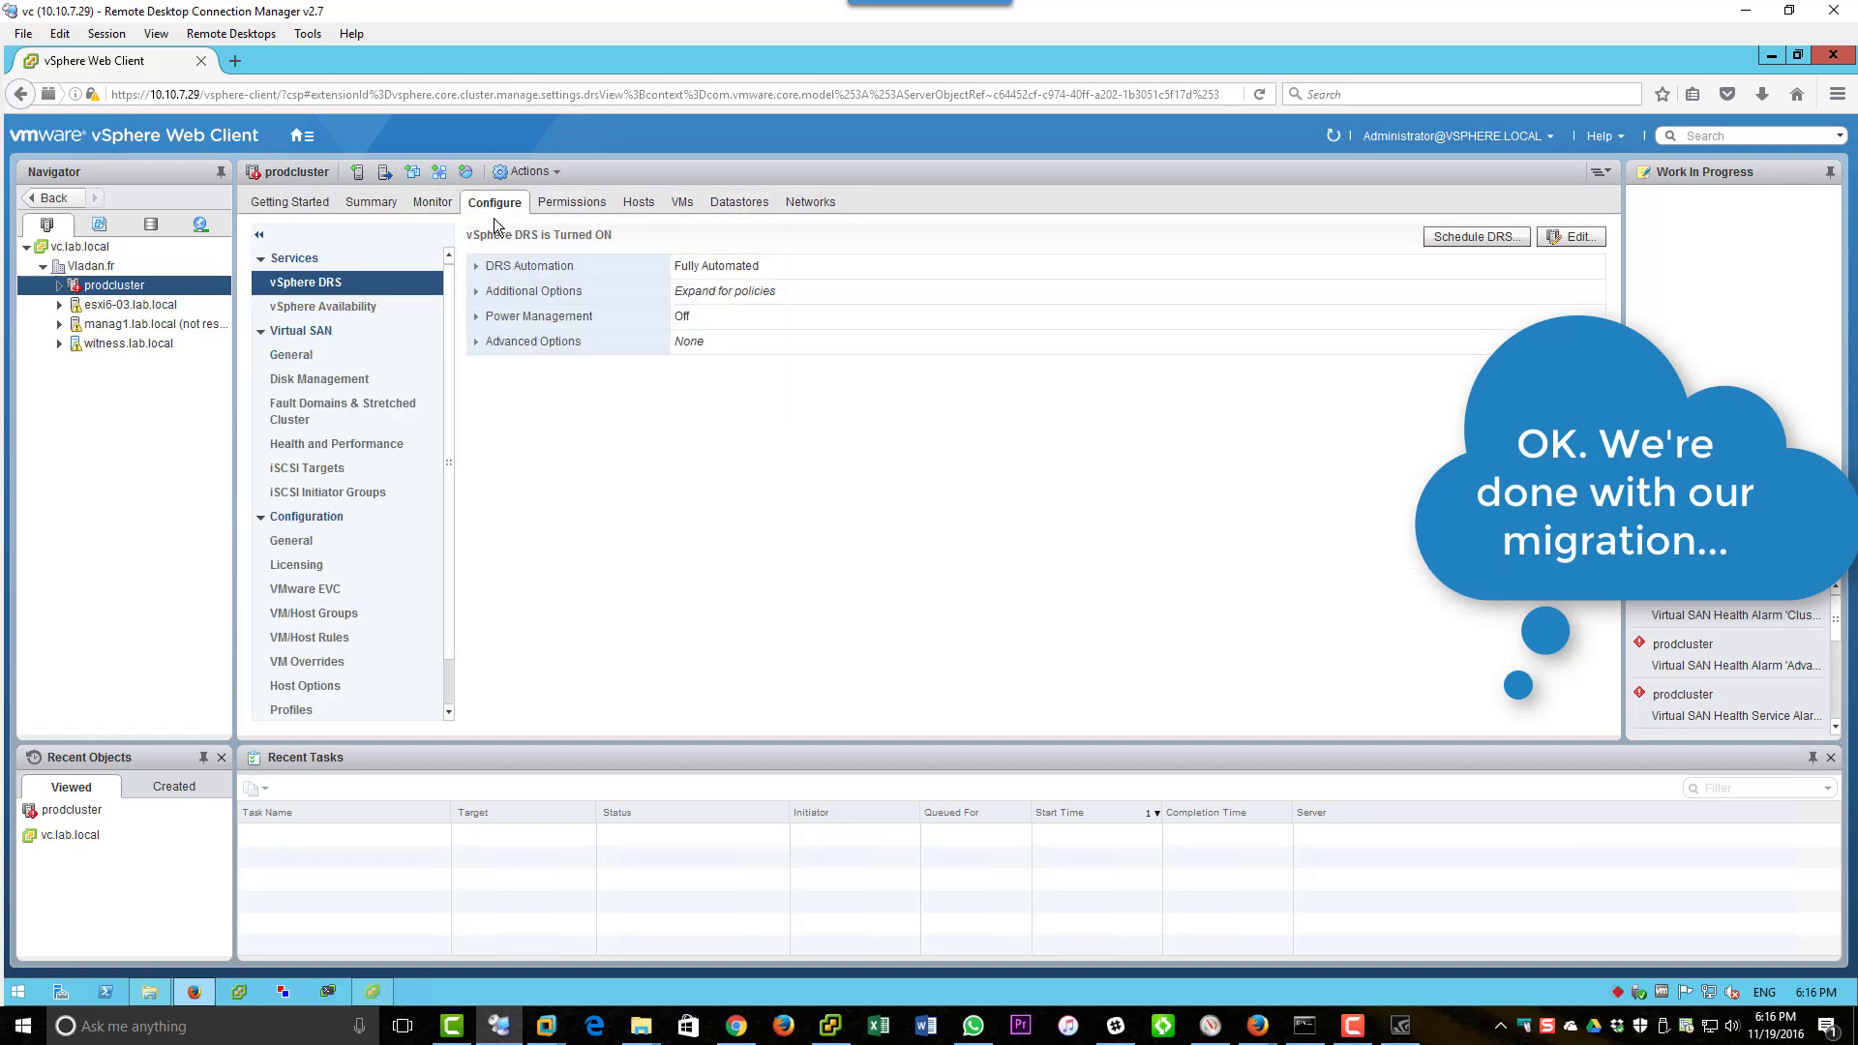